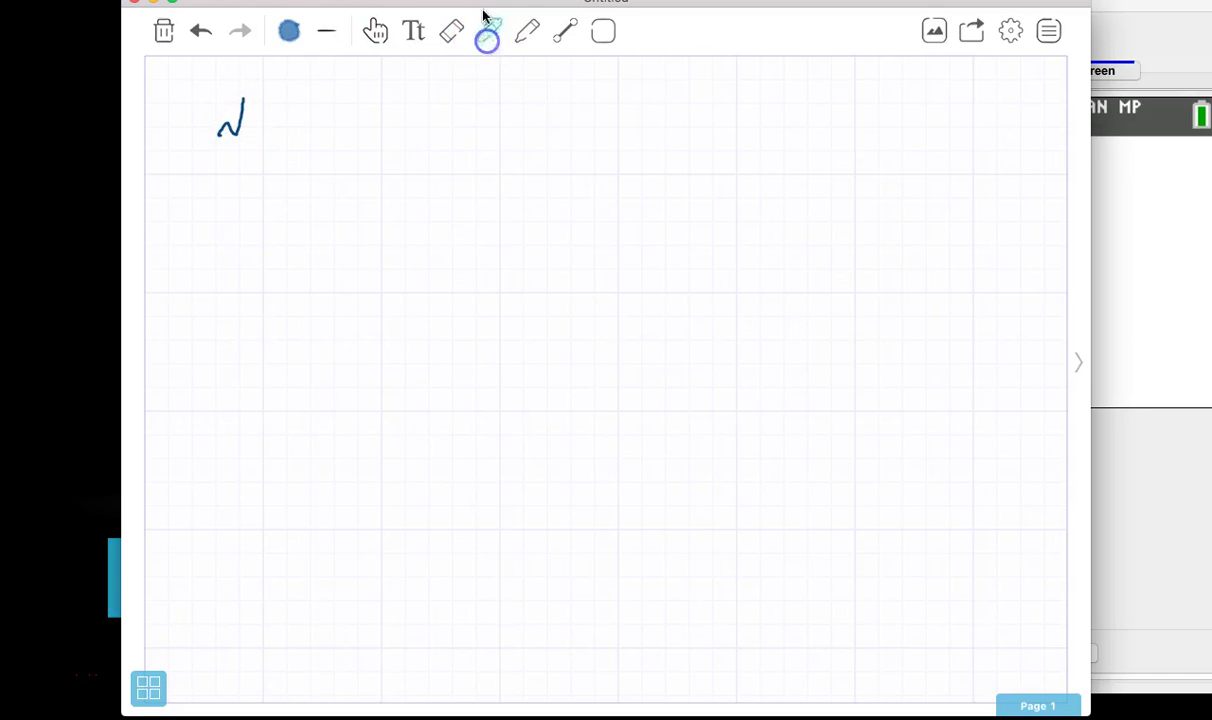
Handwrite √60 at the top left of the whiteboard
left_click_drag(243, 111, 248, 92)
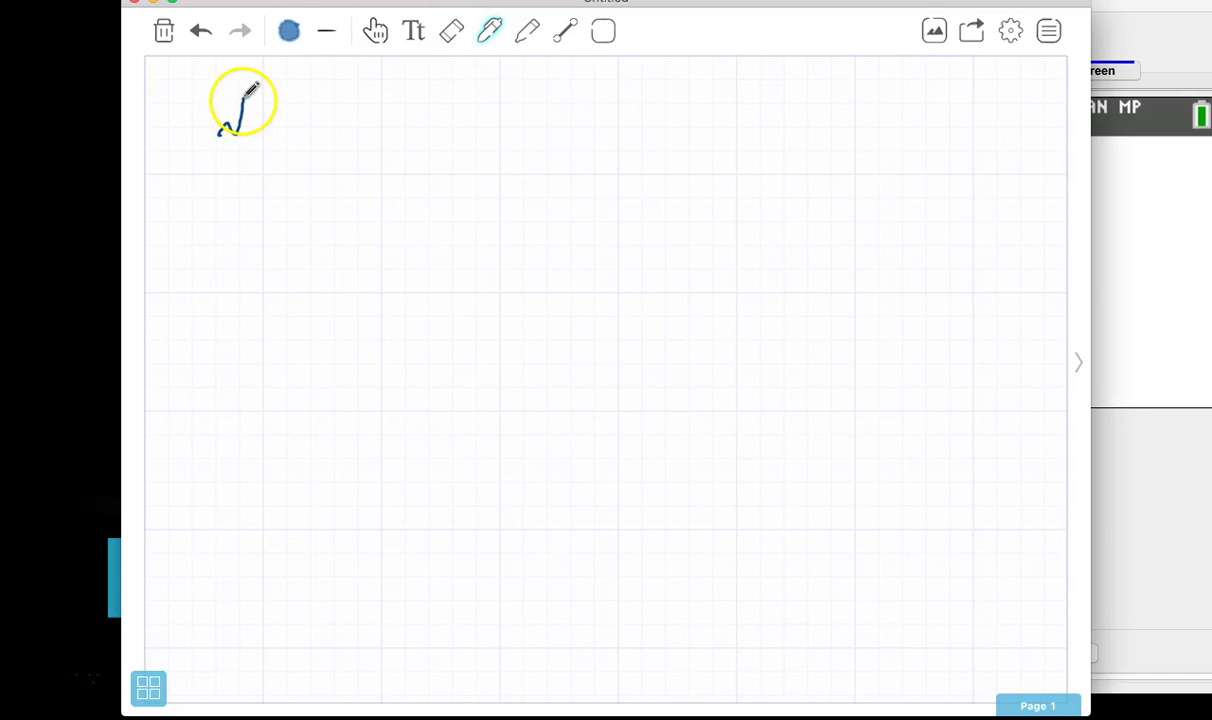
left_click_drag(315, 93, 316, 96)
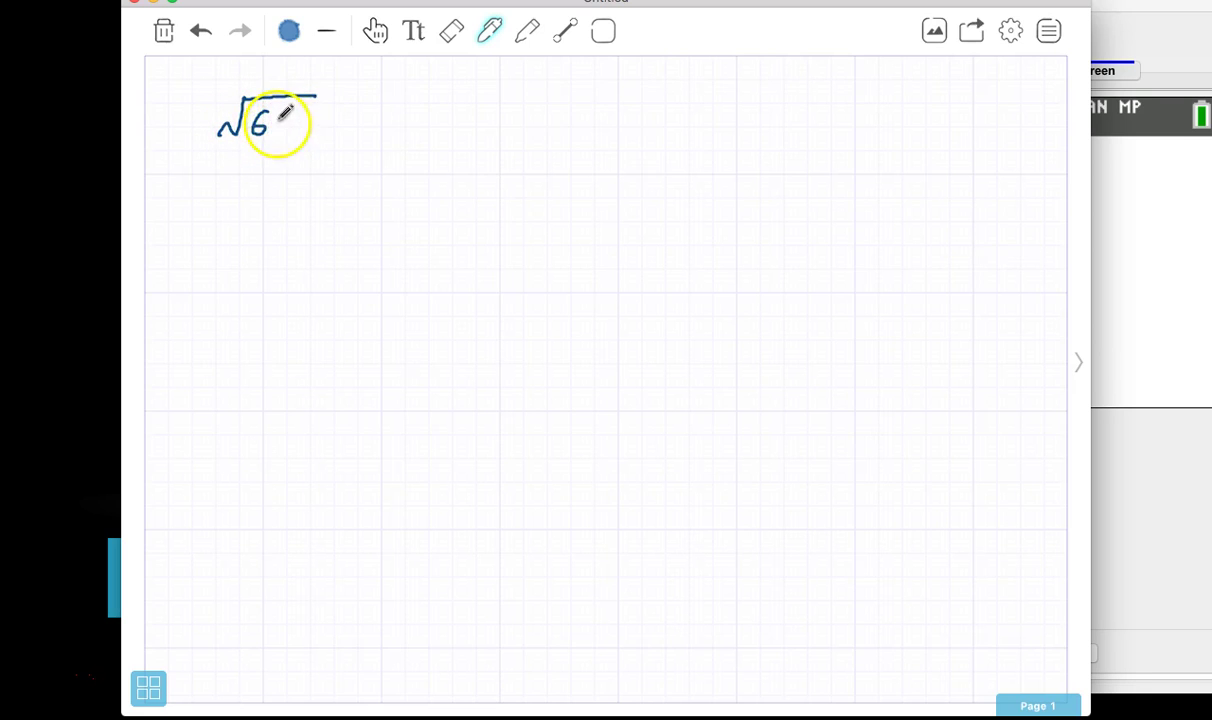
left_click_drag(290, 124, 293, 110)
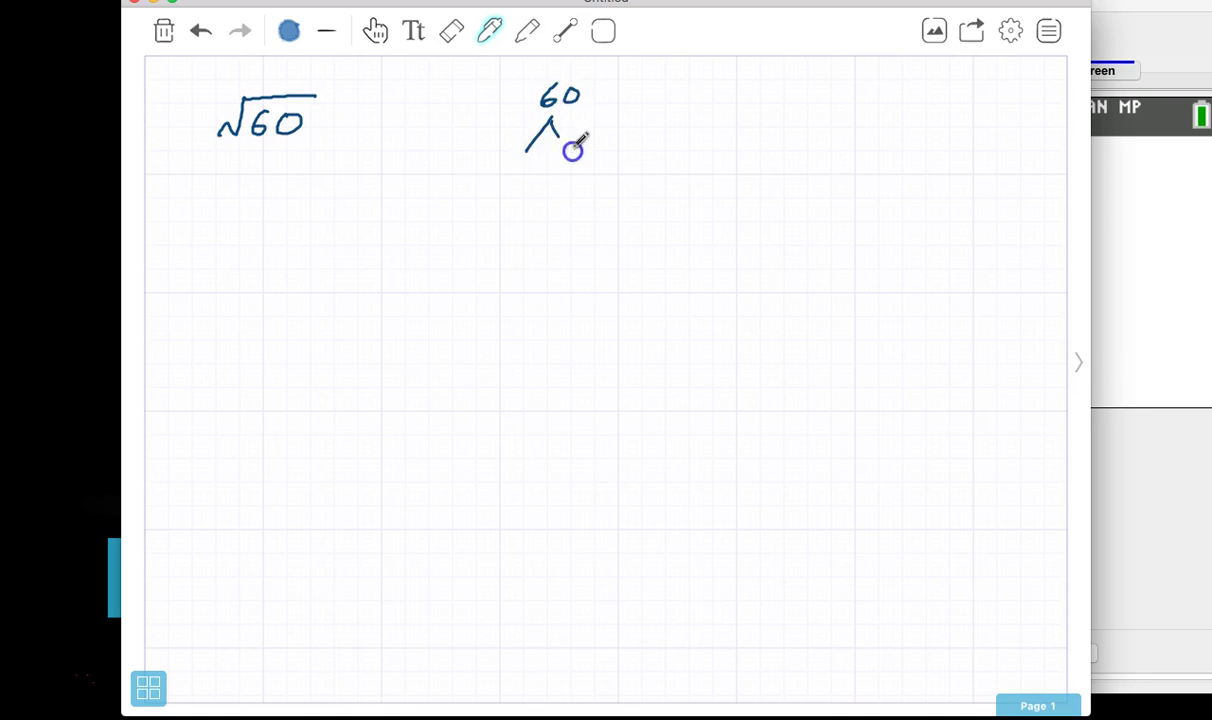
Draw the factor tree splitting 60 into 10 and 6, then into 2, 5 and 3, 2
mouse_move(573, 150)
left_mouse_down()
mouse_move(525, 176)
mouse_move(574, 186)
left_mouse_up()
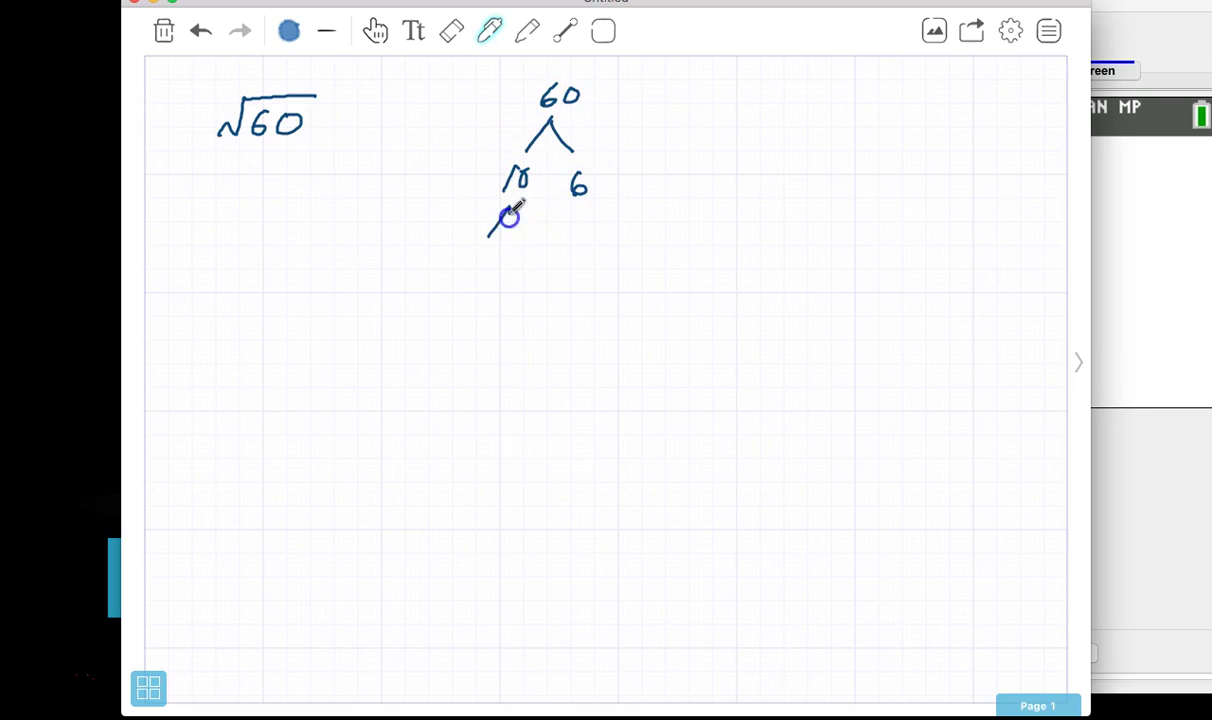
left_click_drag(511, 252, 516, 270)
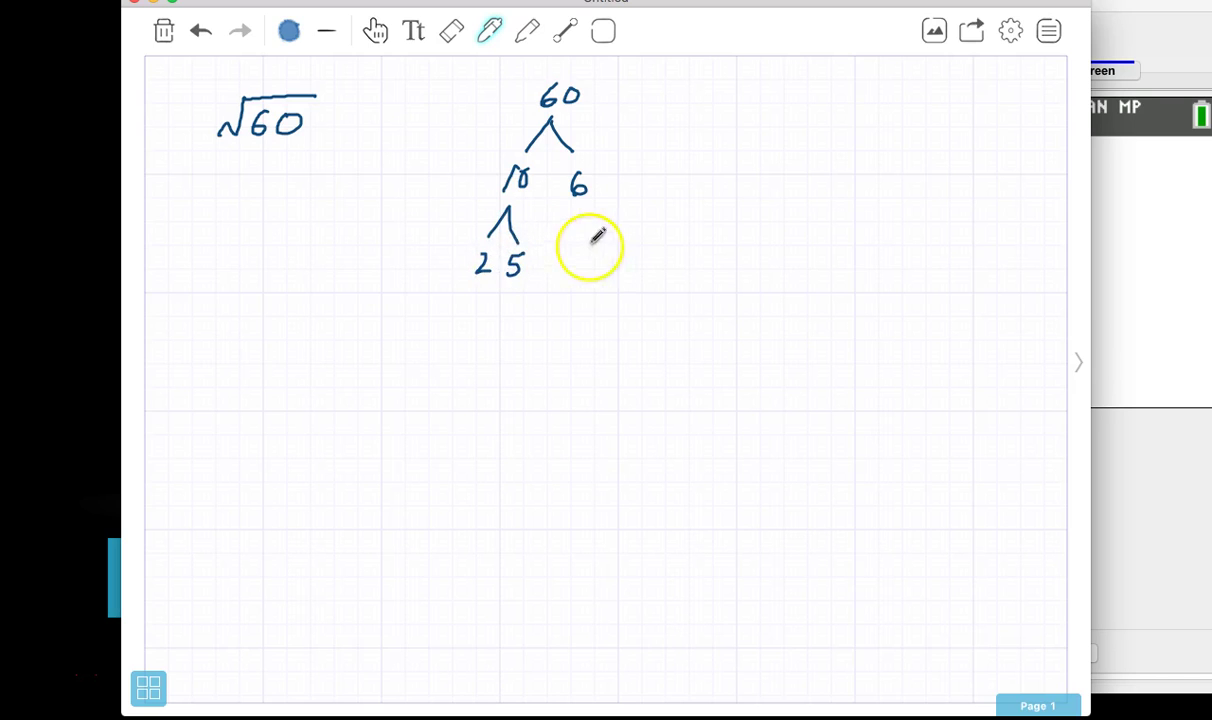
mouse_move(597, 208)
left_mouse_down()
mouse_move(582, 235)
mouse_move(607, 234)
left_mouse_up()
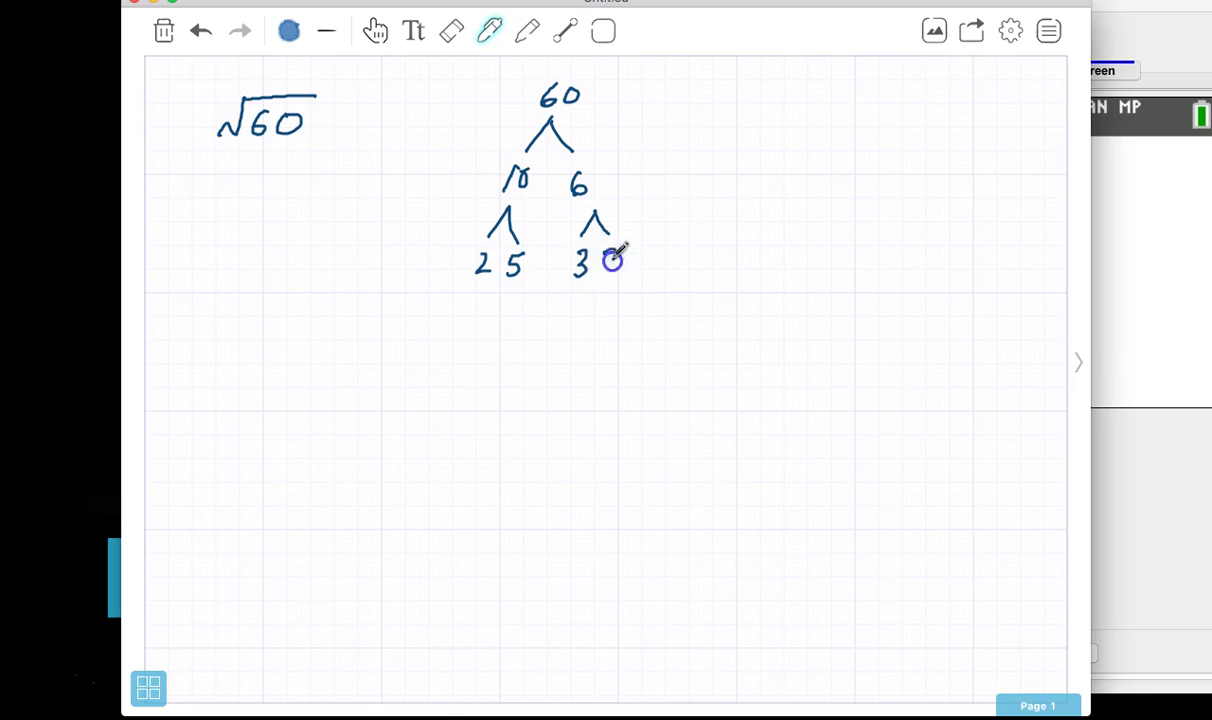
left_click_drag(612, 258, 626, 270)
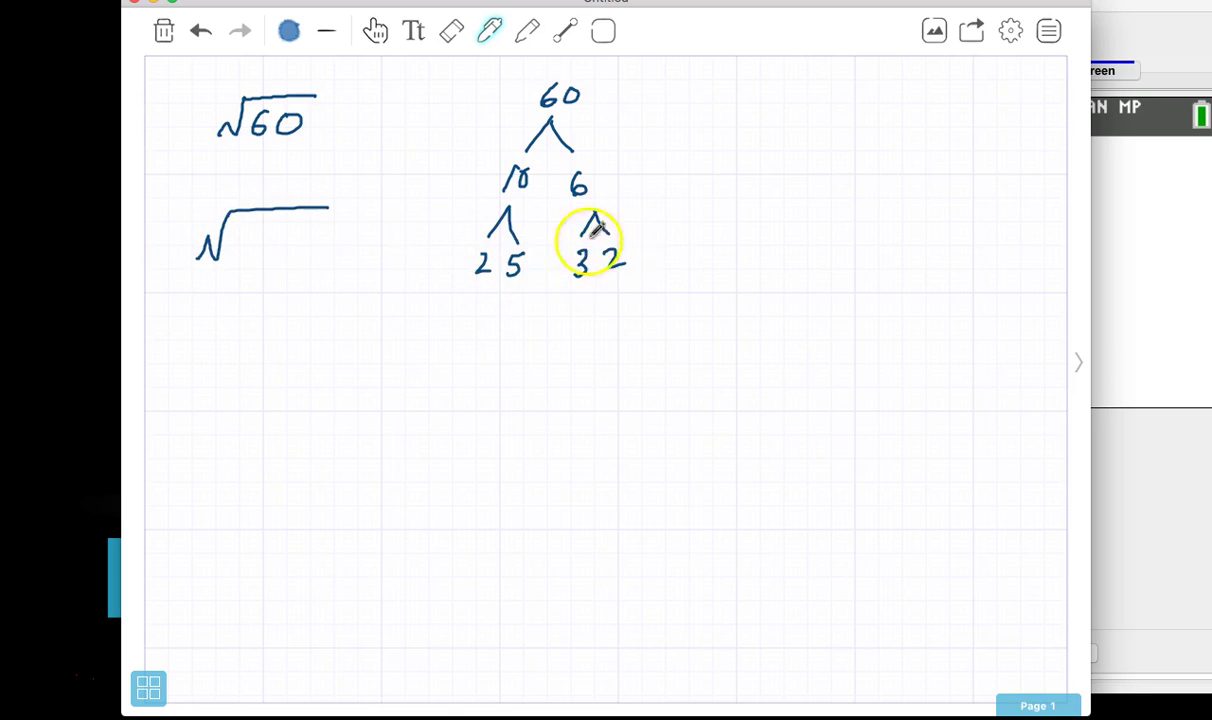
Write √(2²·3·5) under √60, then write 2√15 beneath it and box it
left_click(274, 242)
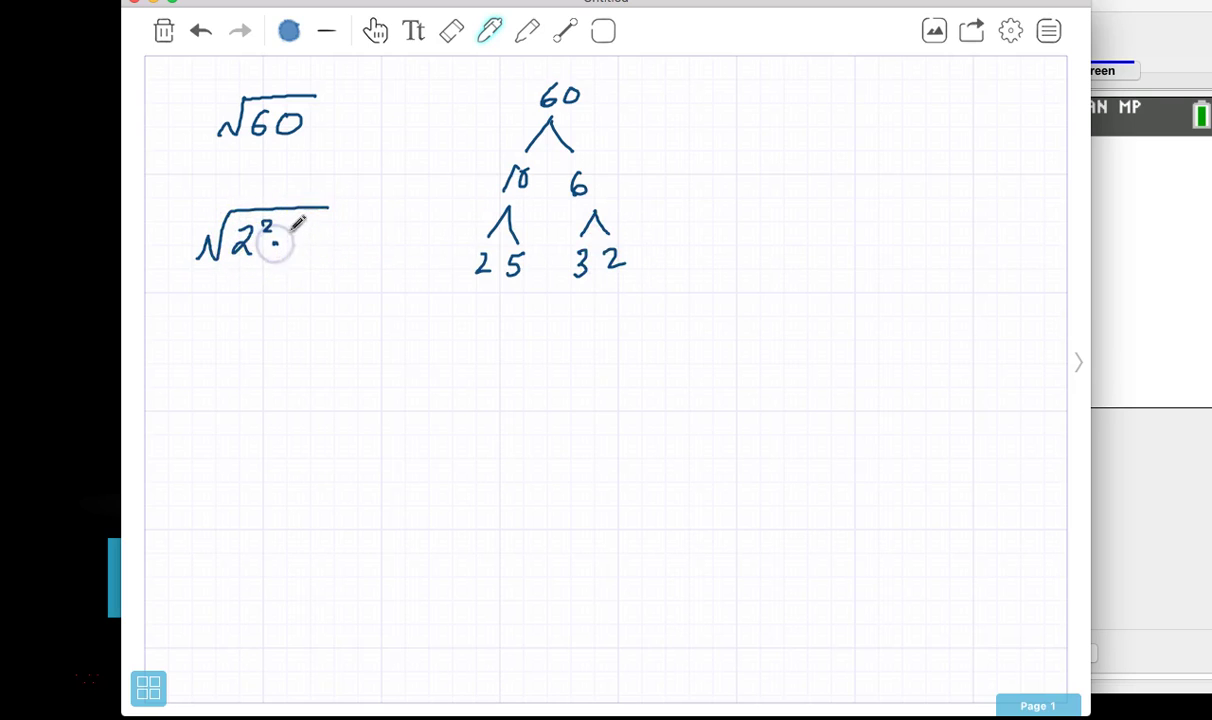
left_click_drag(333, 246, 324, 253)
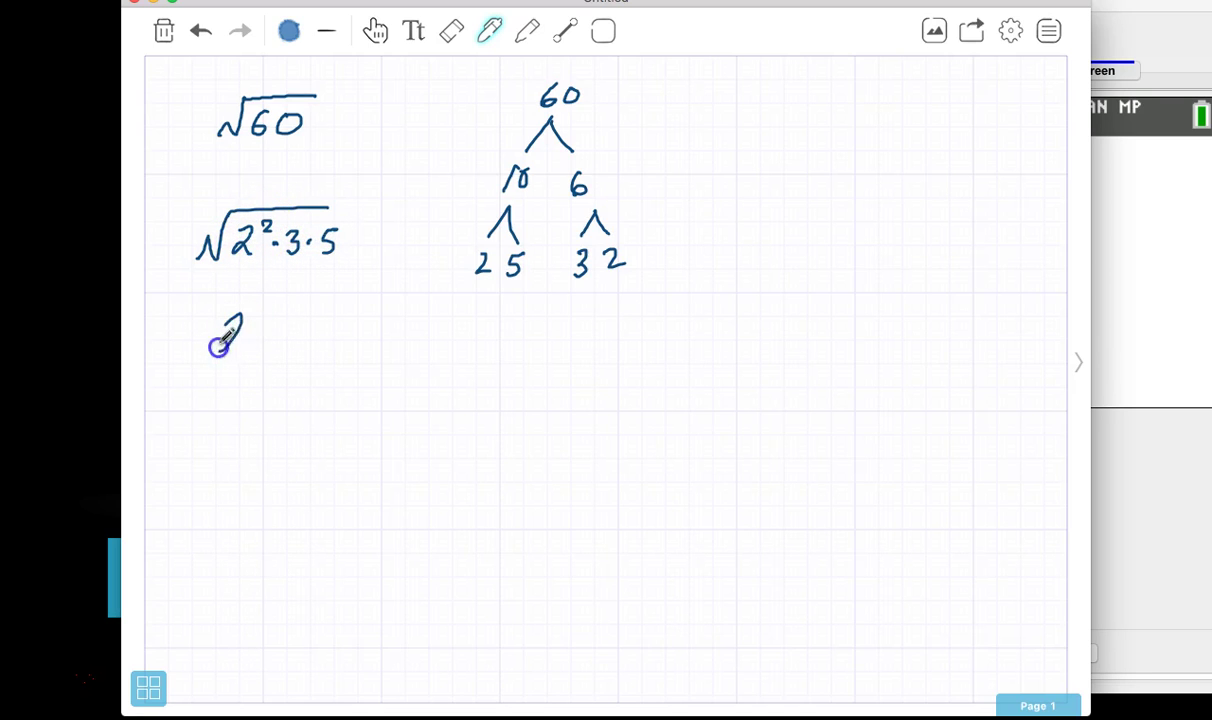
left_click_drag(266, 312, 324, 316)
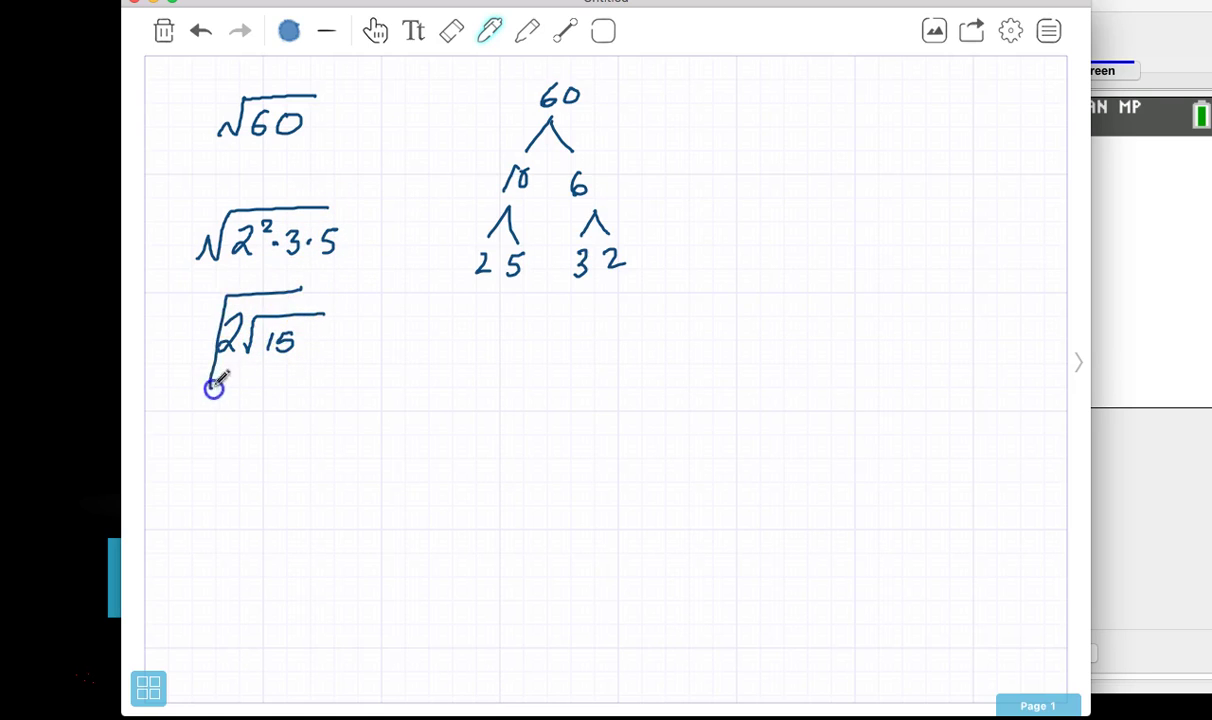
left_click_drag(288, 299, 338, 377)
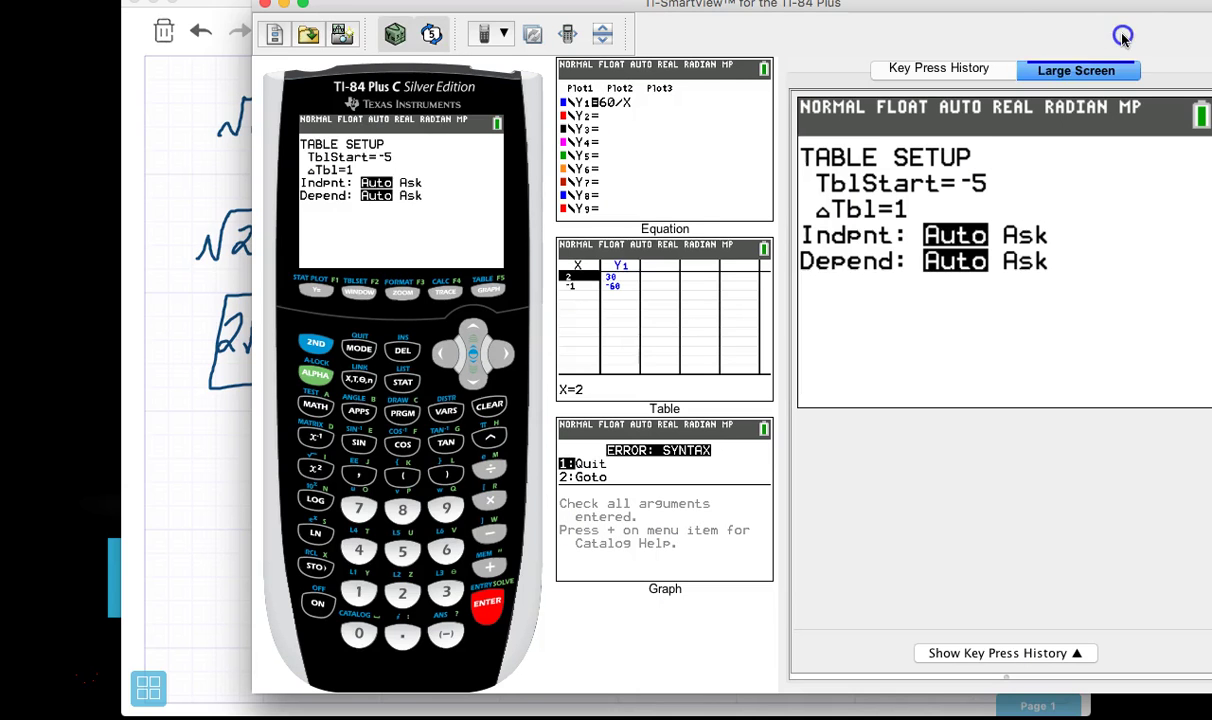
In the TI-84 emulator, show Y1=60/X and open its table of values
left_click(1109, 46)
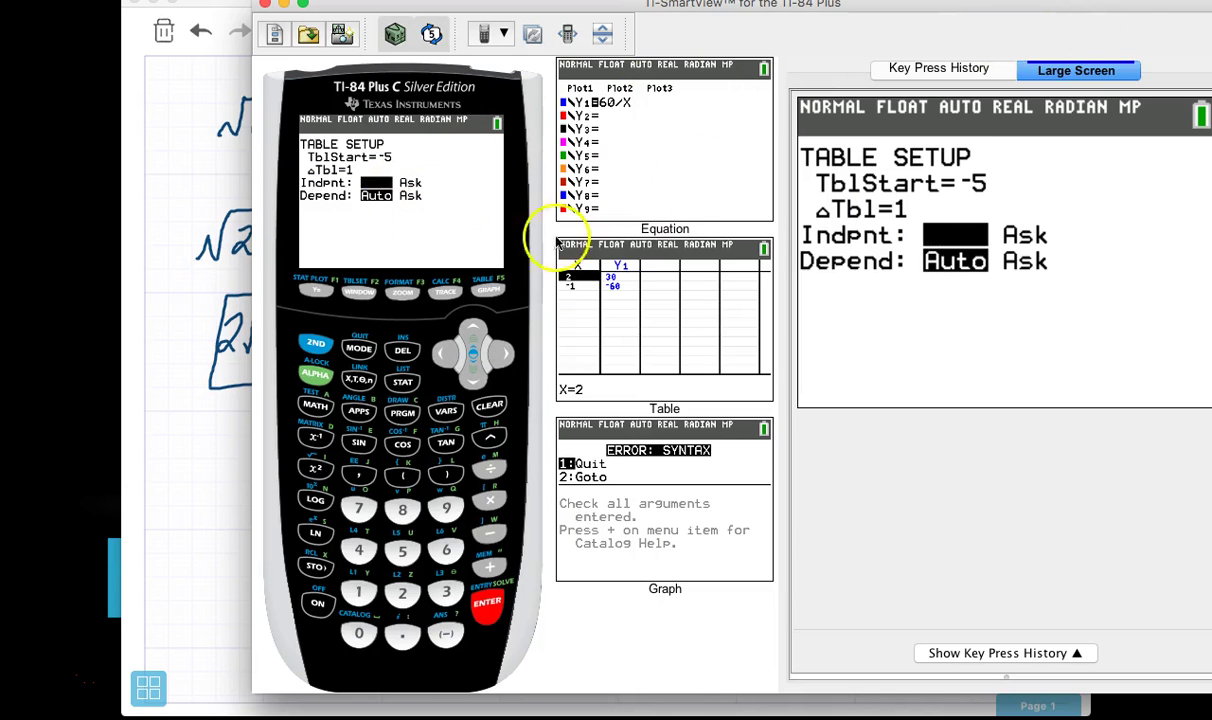
left_click(316, 291)
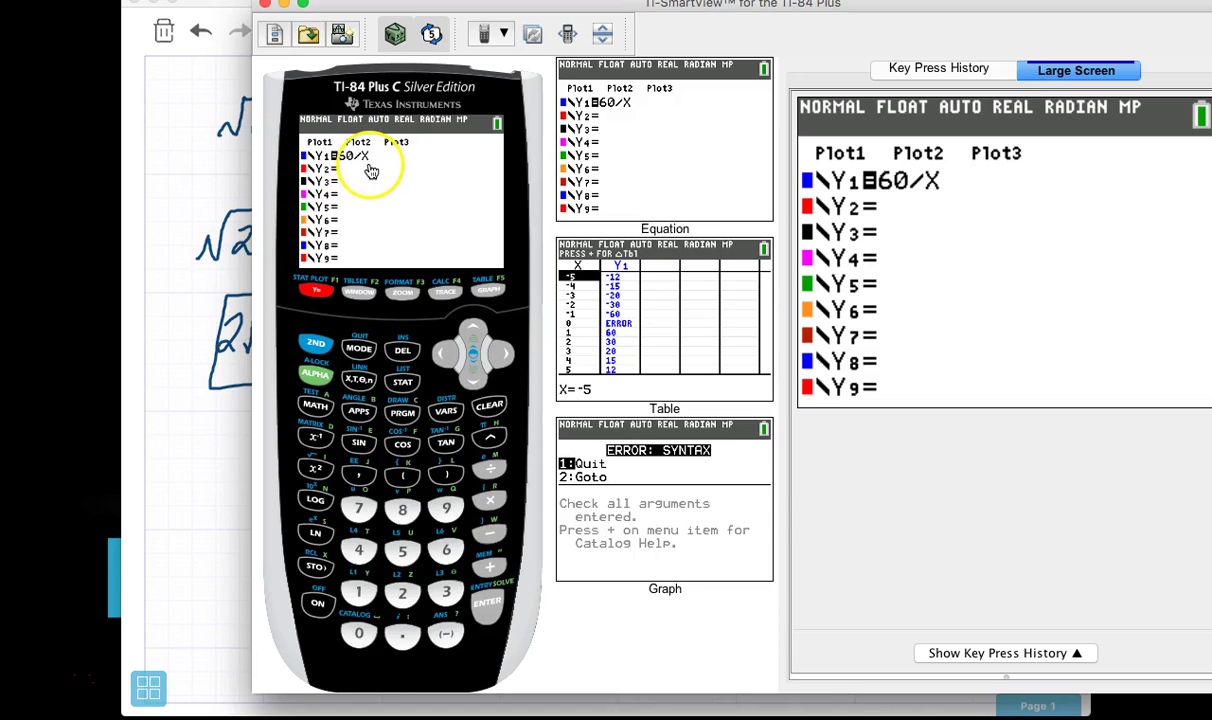
left_click(316, 344)
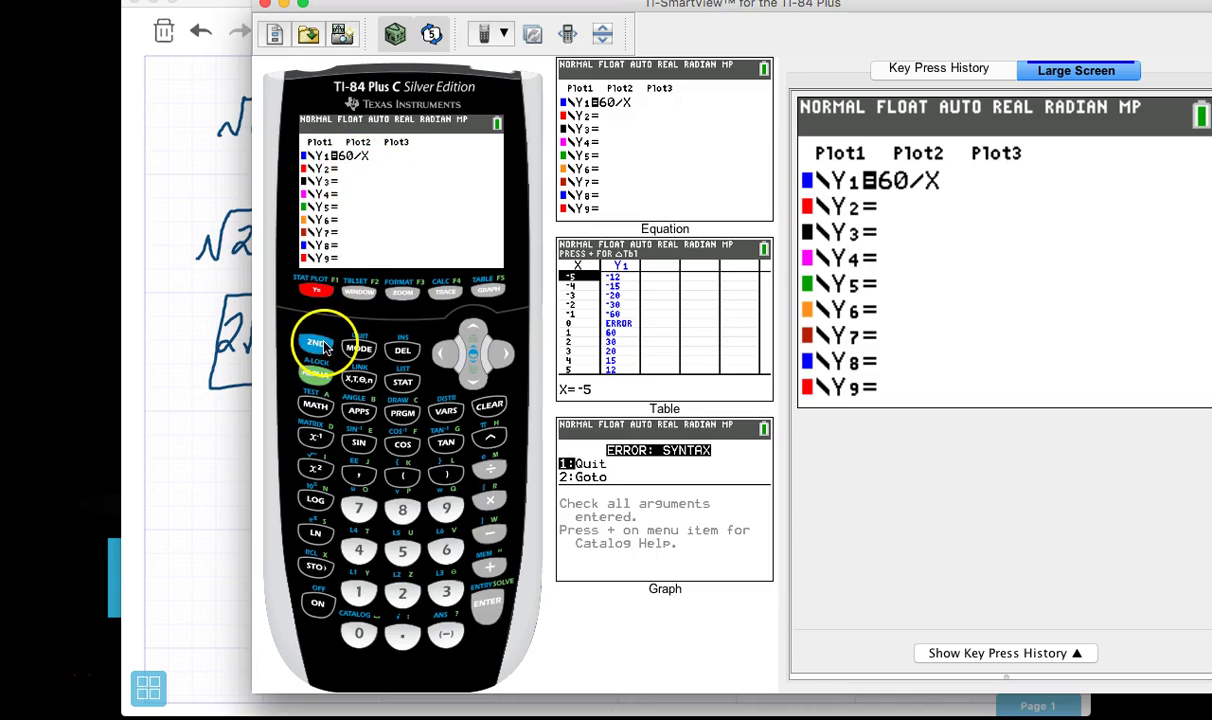
left_click(489, 290)
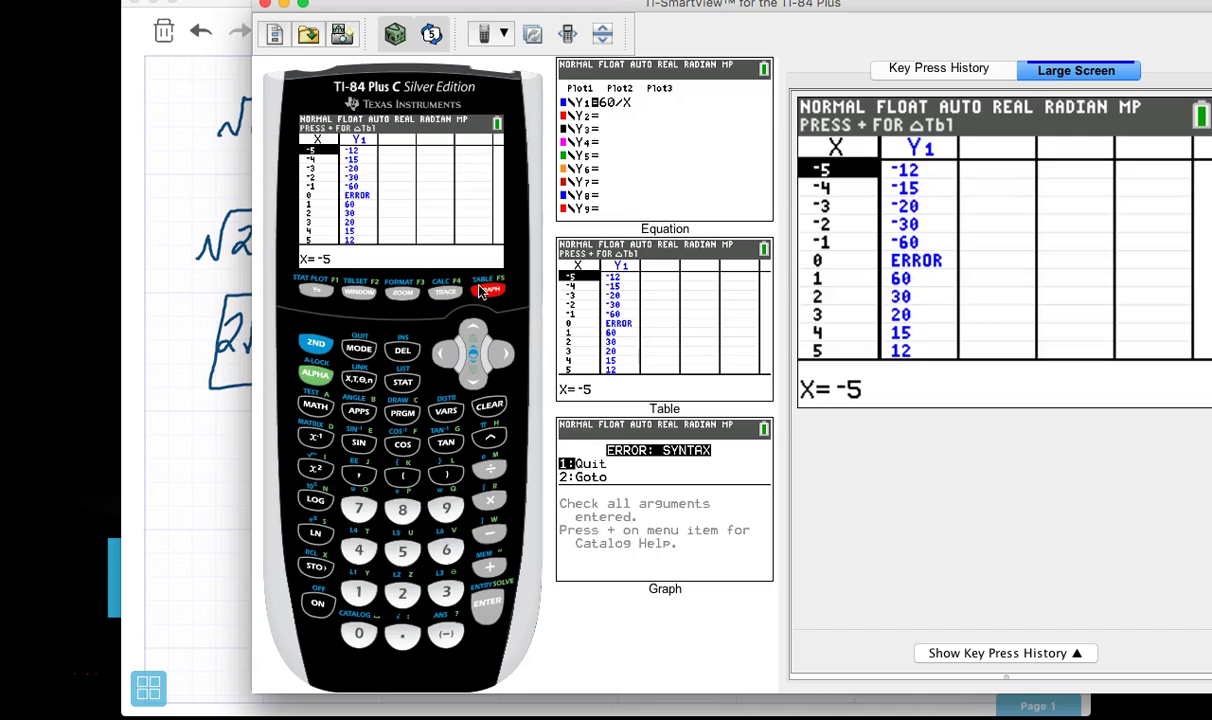
left_click(484, 294)
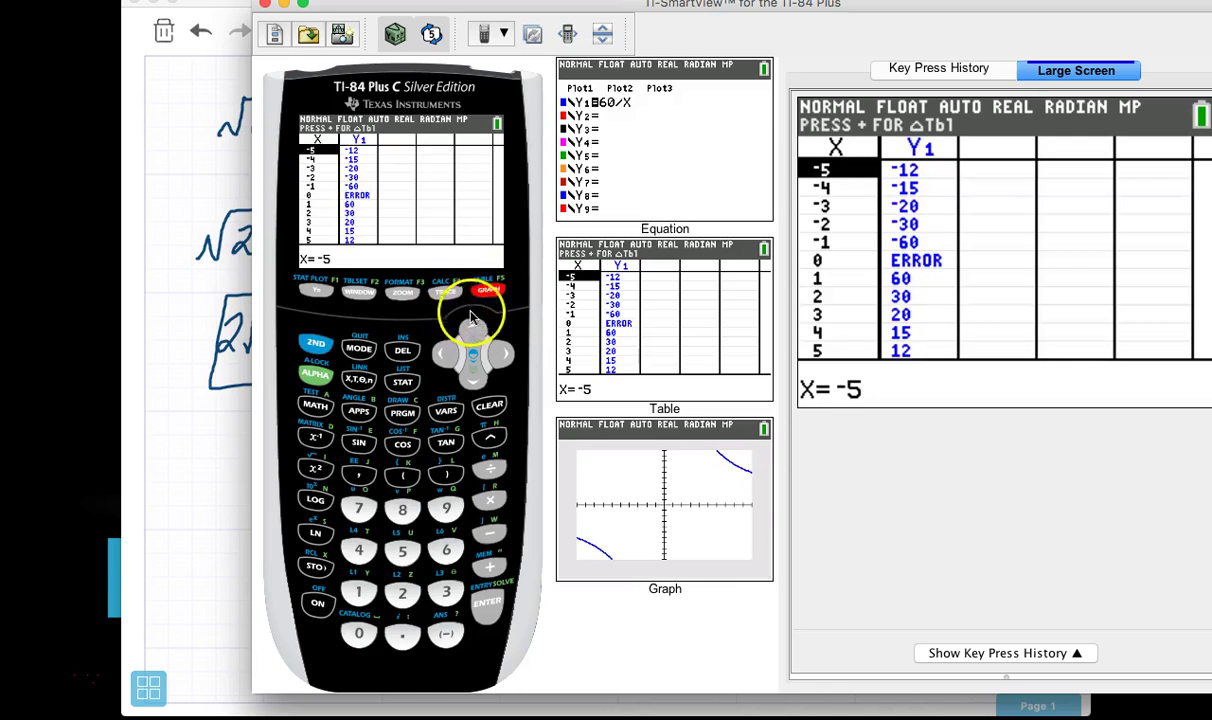
Scroll the 60/X table down to X=6 (Y=10), then return to the equation editor
left_click(468, 380)
left_click(470, 380)
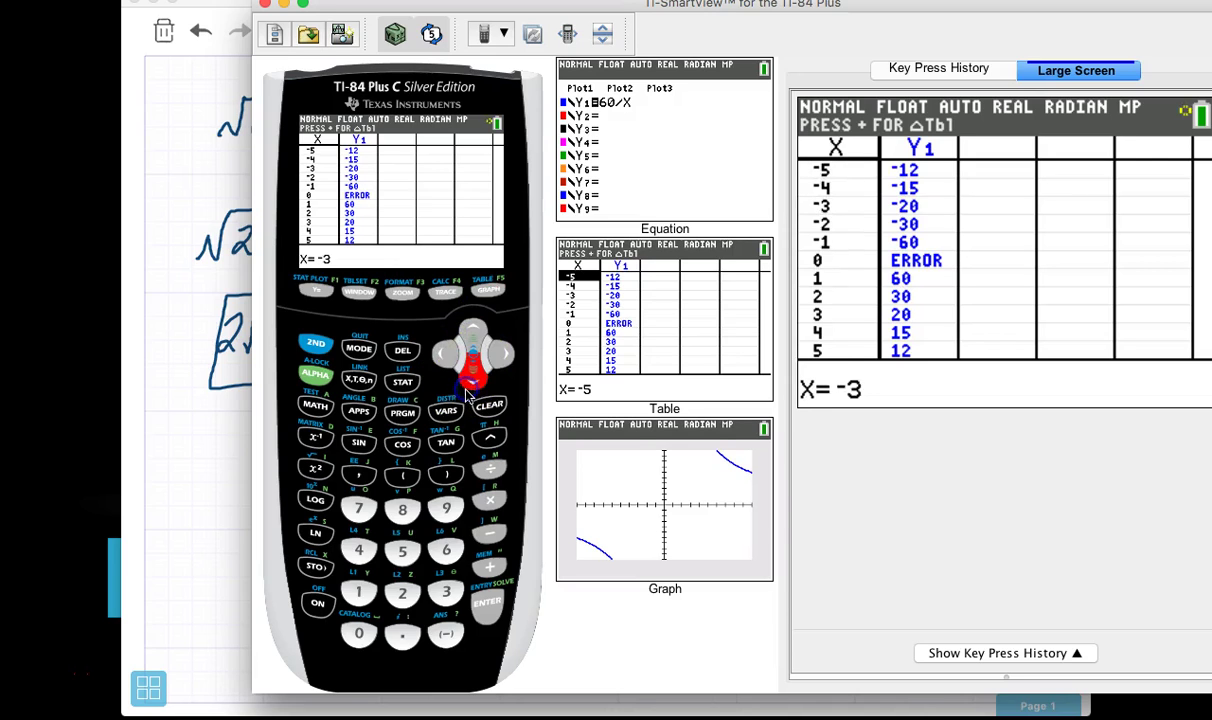
left_click(472, 380)
left_click(476, 380)
left_click(478, 379)
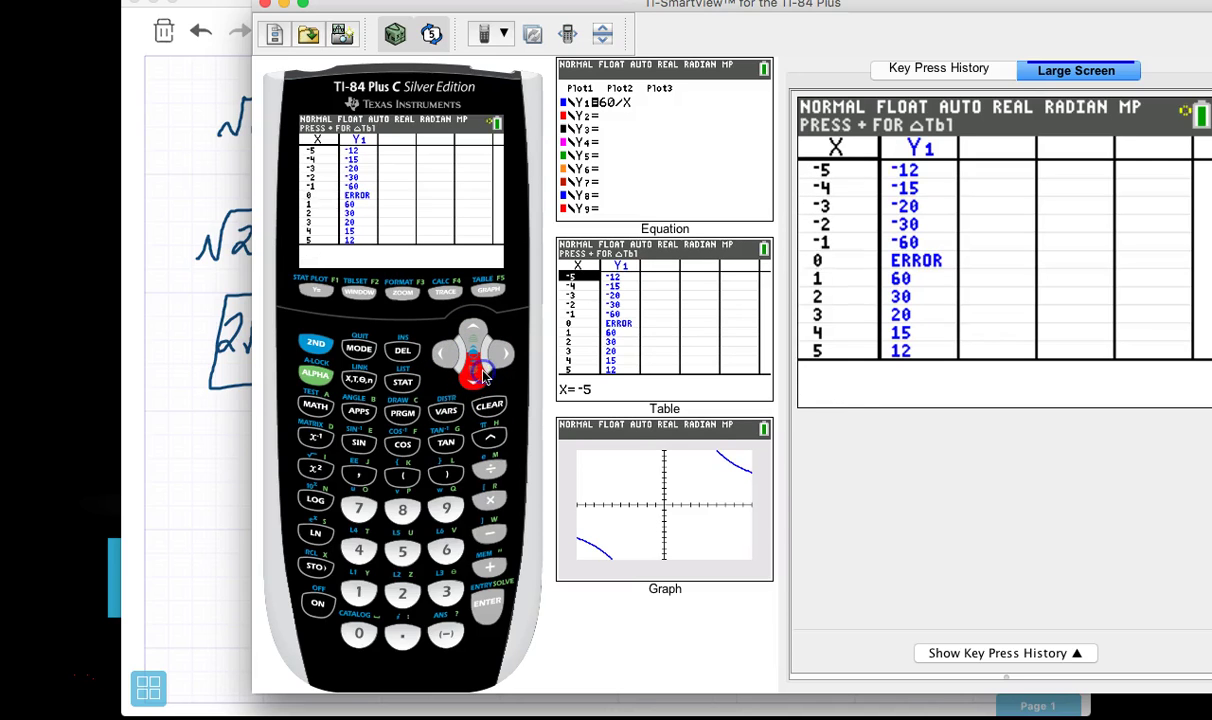
left_click(482, 378)
left_click(476, 381)
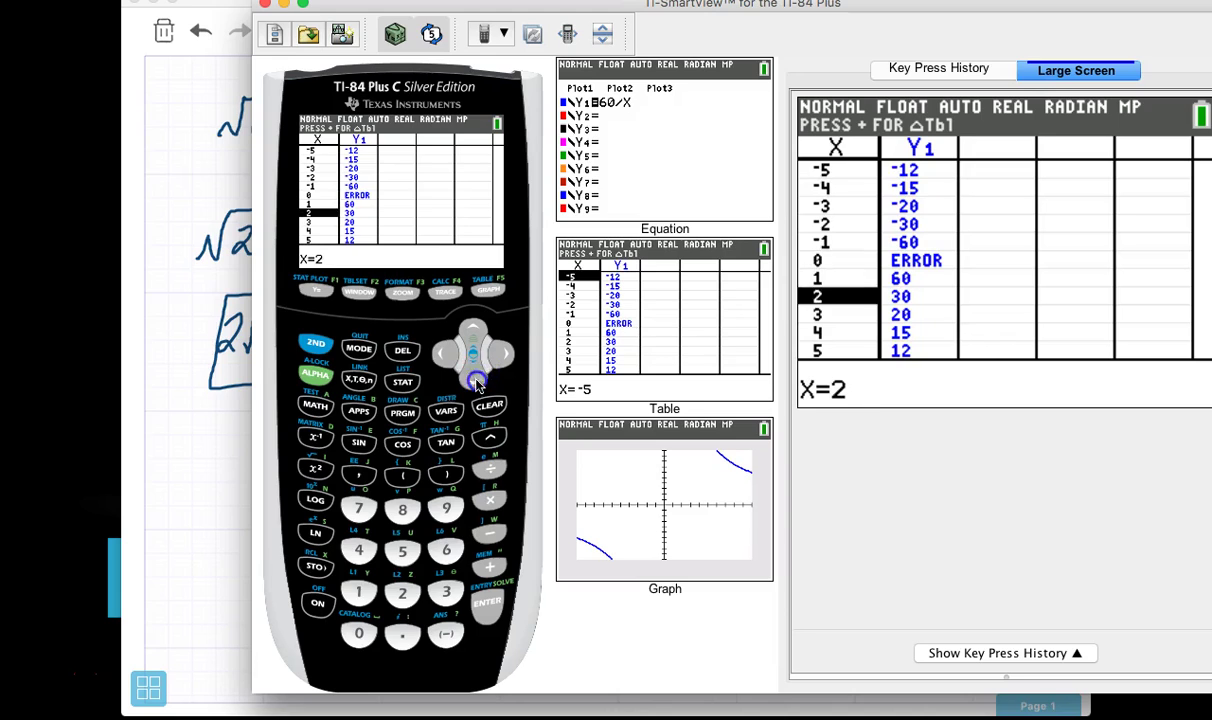
left_click(472, 383)
left_click(469, 384)
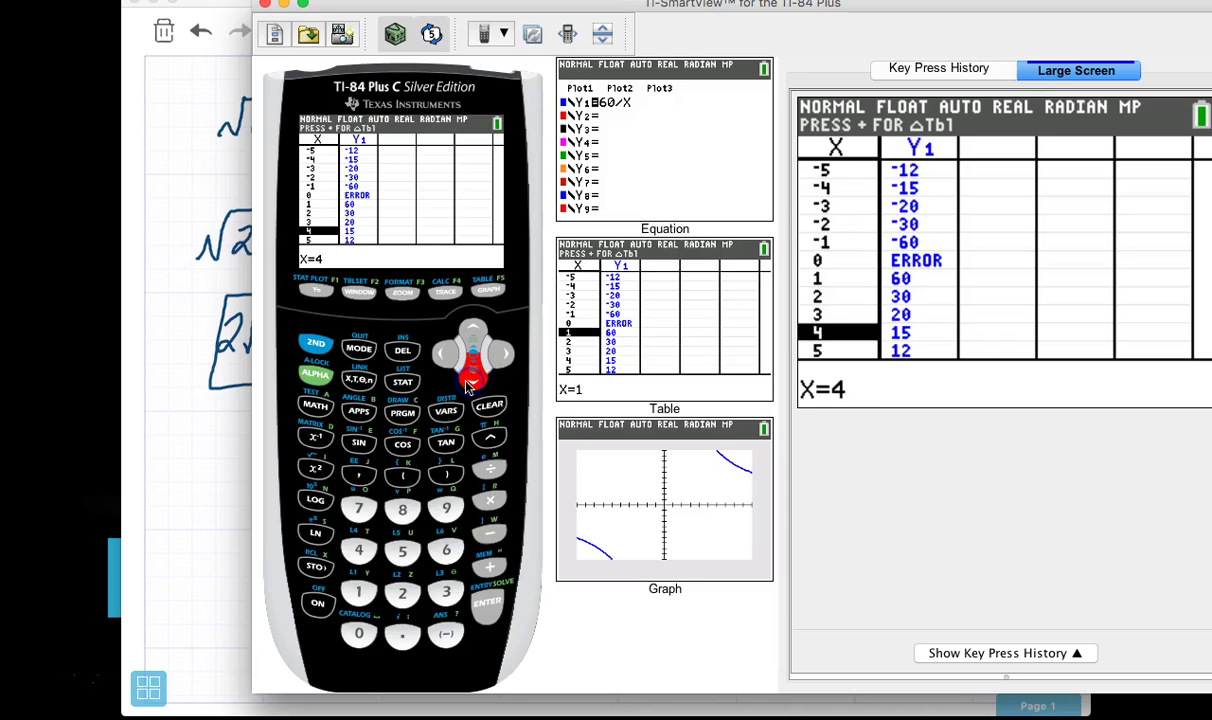
left_click(473, 384)
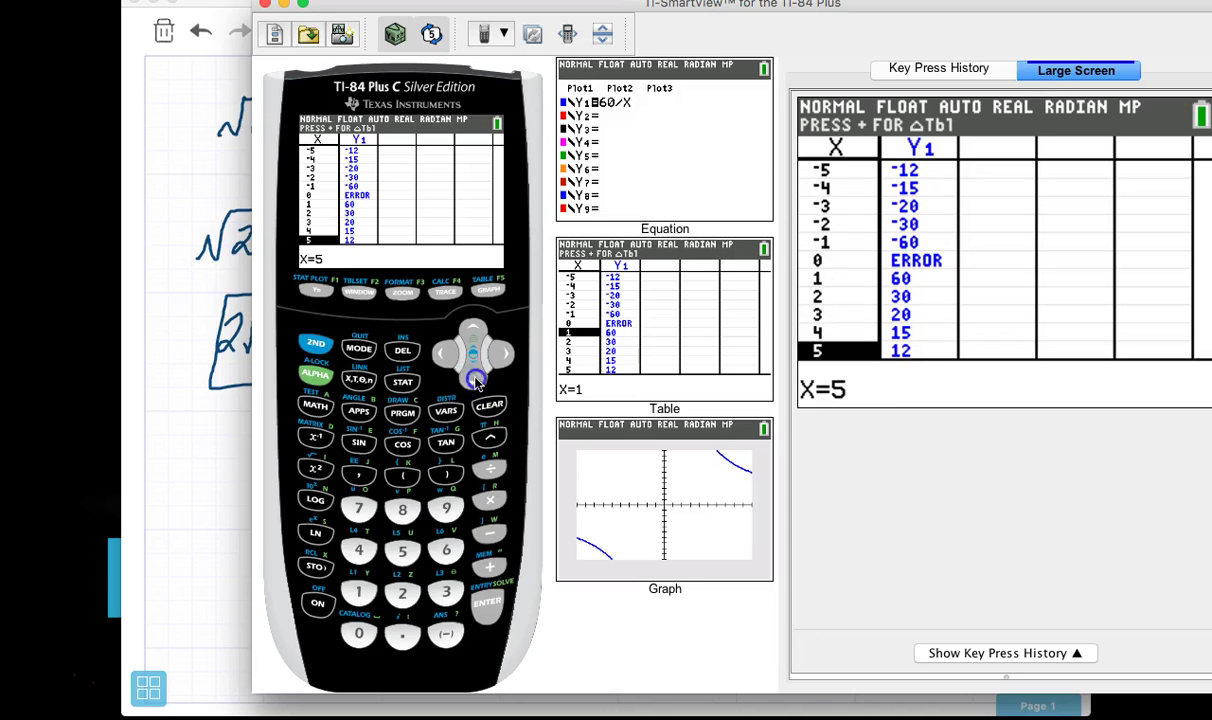
left_click(475, 382)
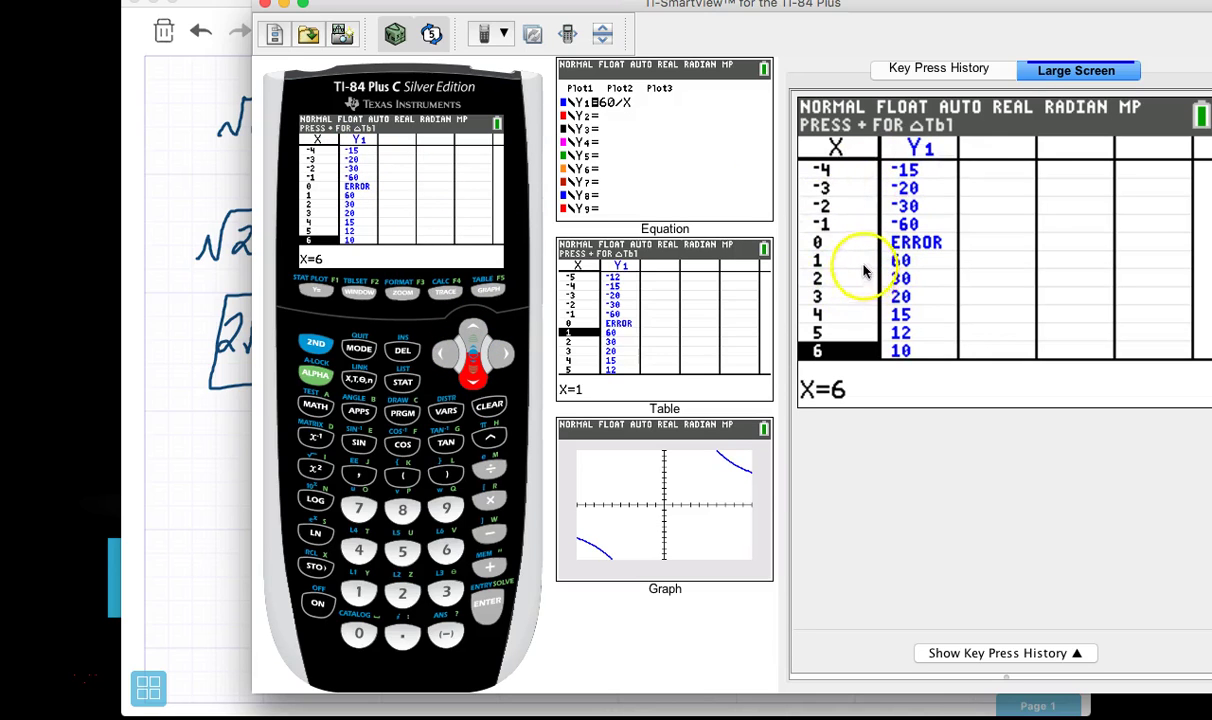
left_click(311, 289)
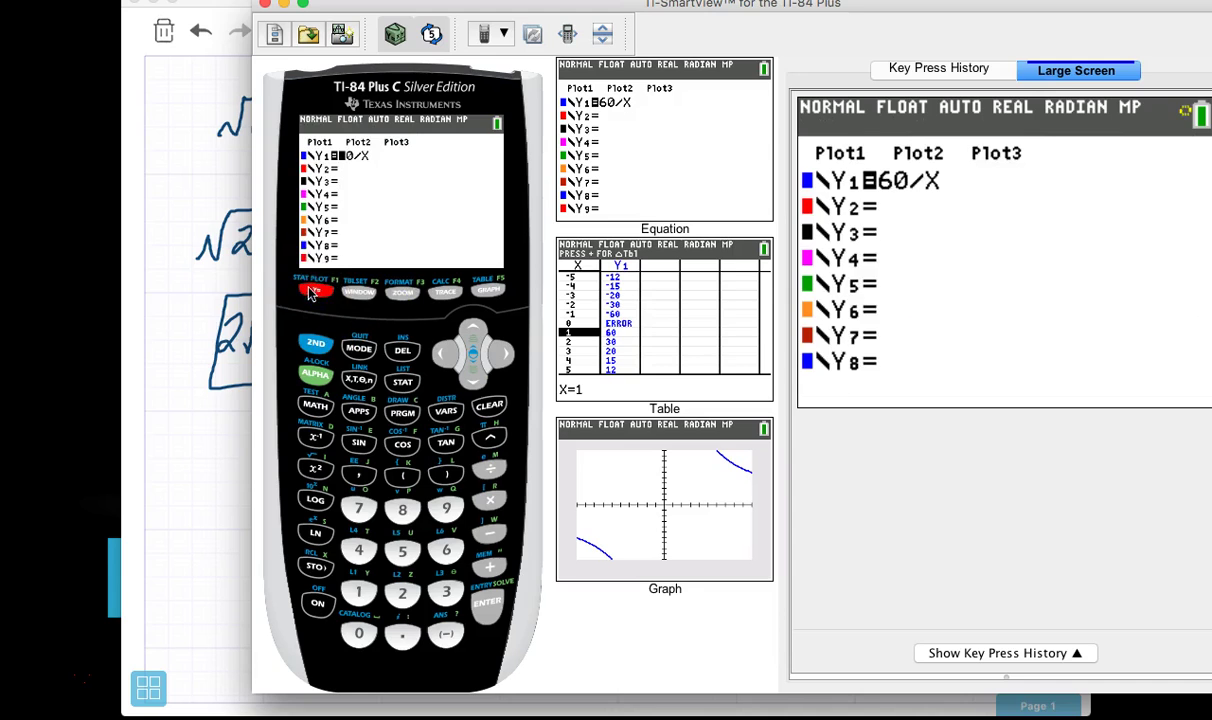
Replace Y1's 60/X with the equation Y1 = 539/X
left_click(487, 407)
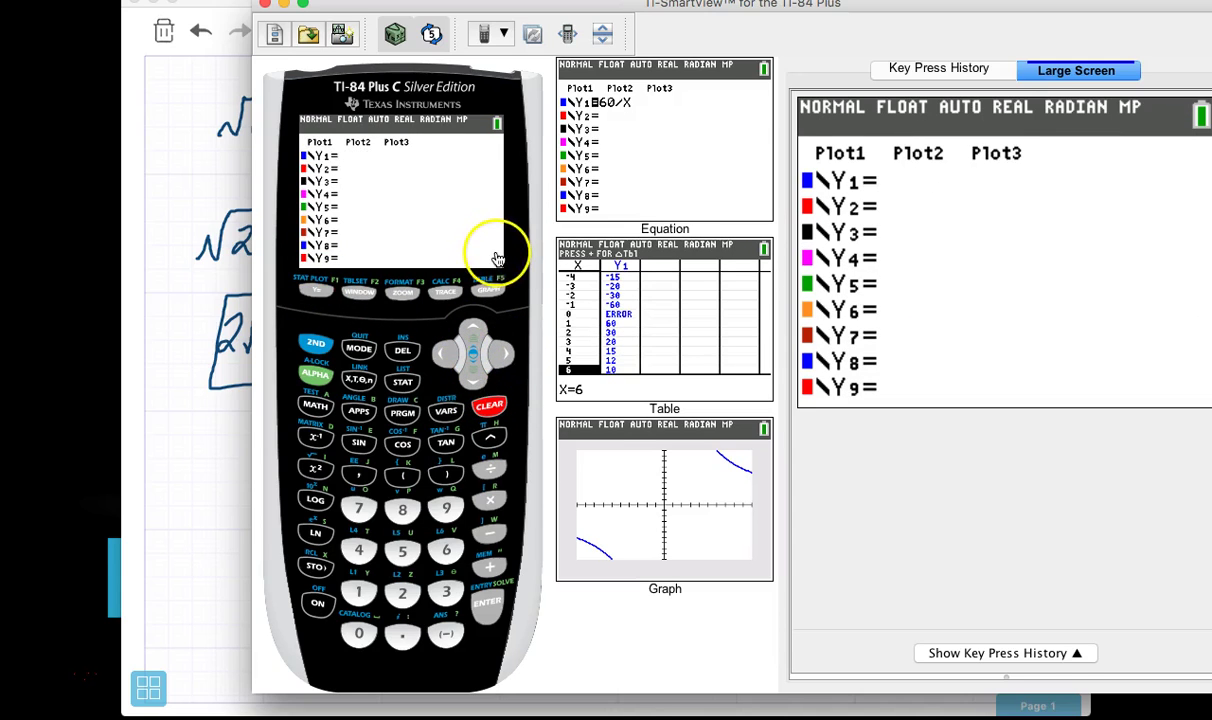
left_click(402, 551)
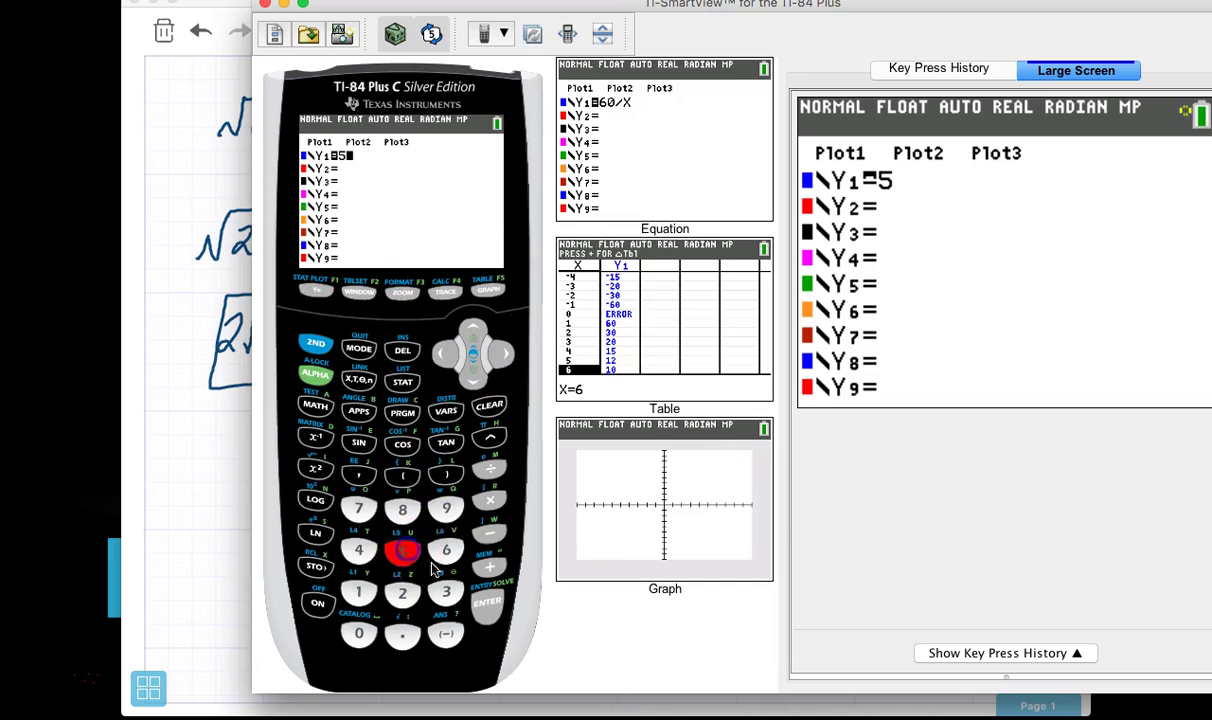
left_click(446, 591)
left_click(446, 508)
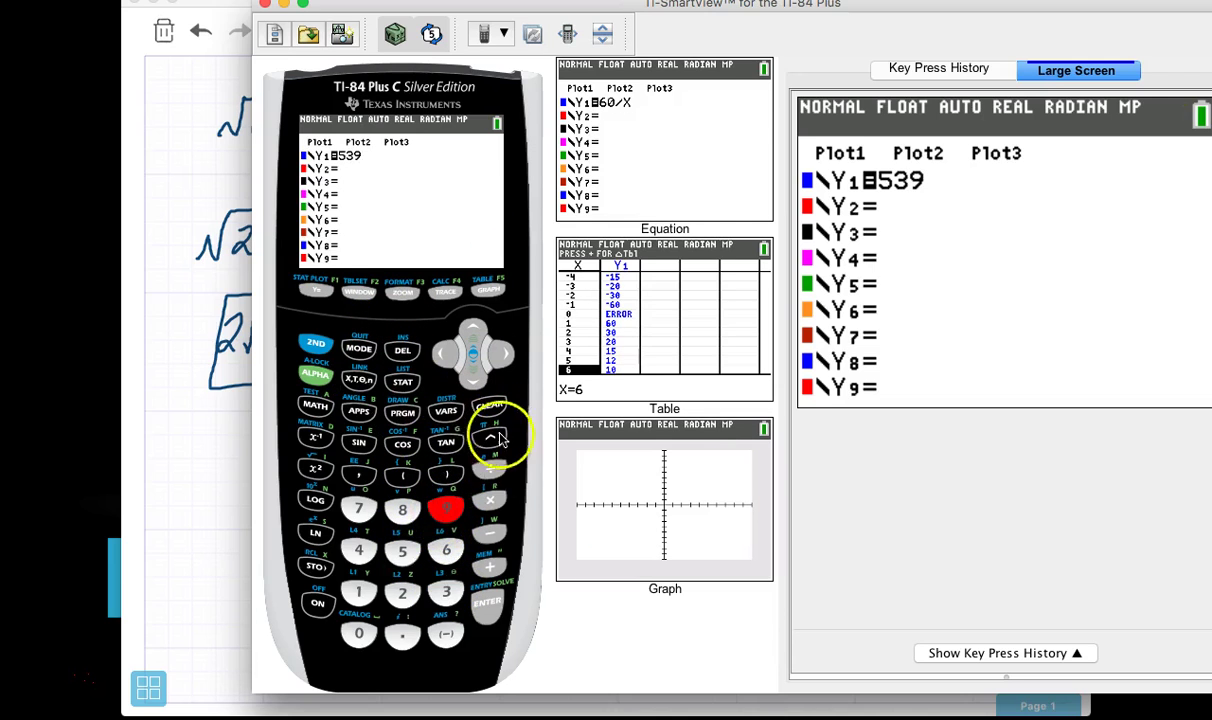
left_click(490, 470)
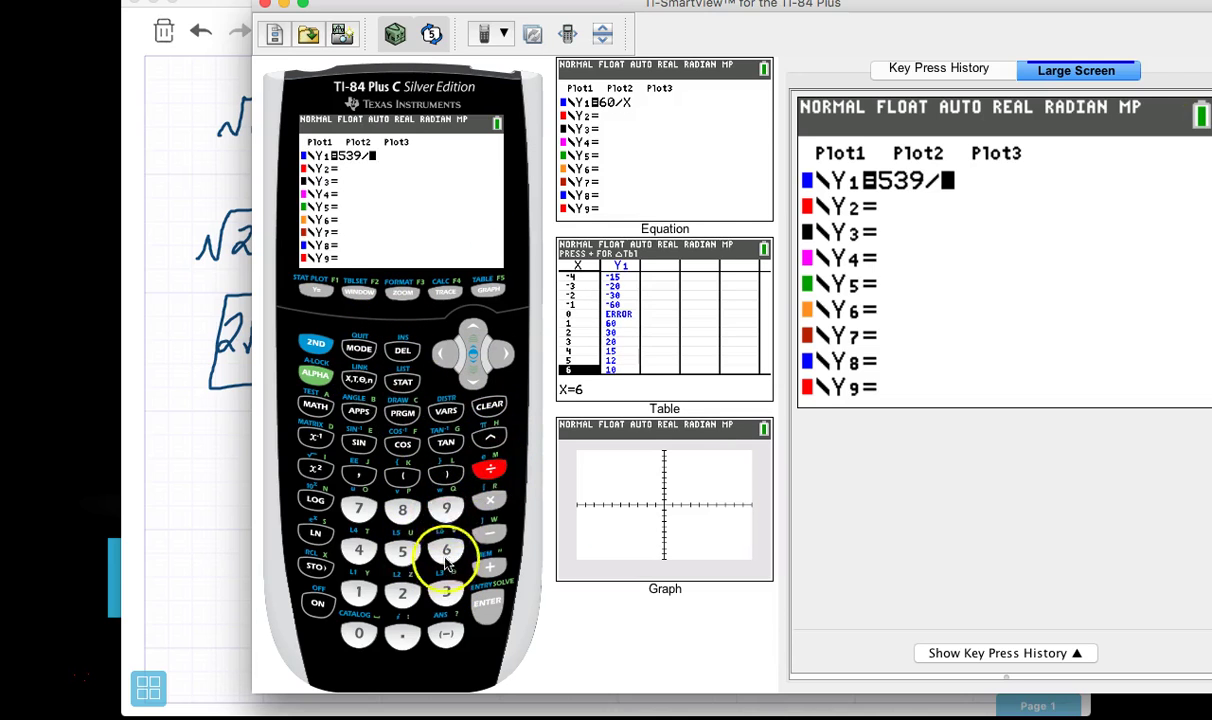
left_click(359, 382)
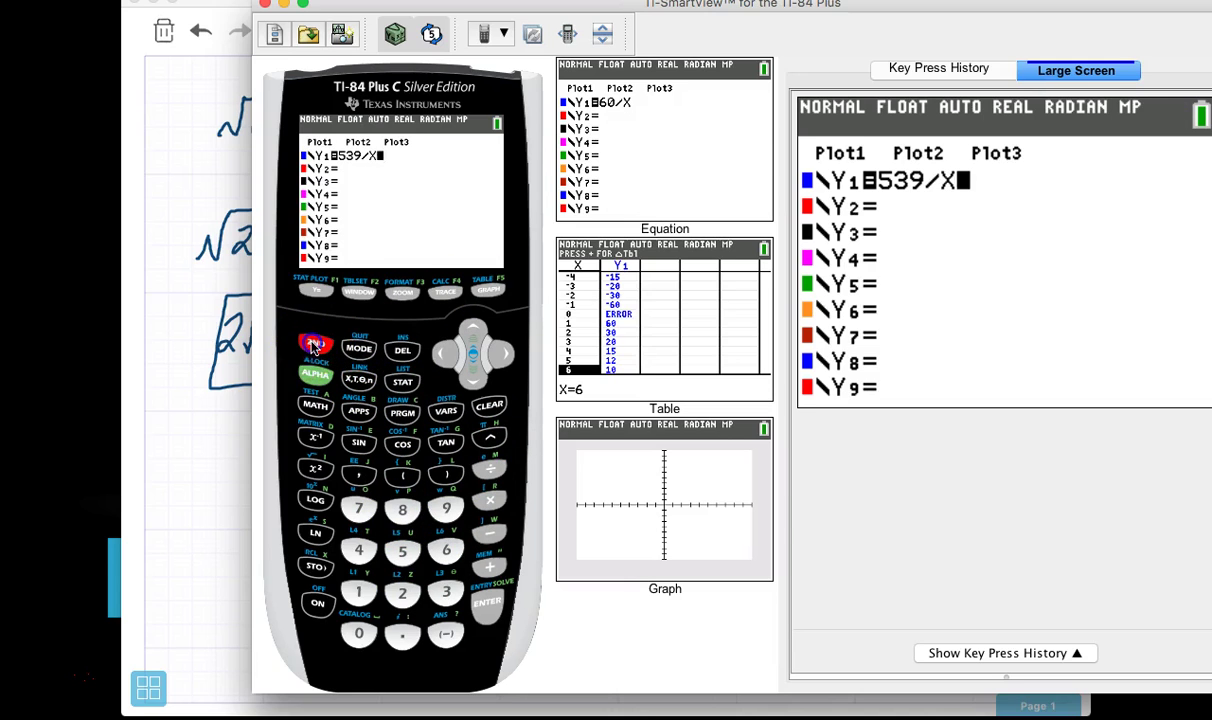
Show the 539/X table and scroll down to X=11, passing 77 at X=7
left_click(486, 293)
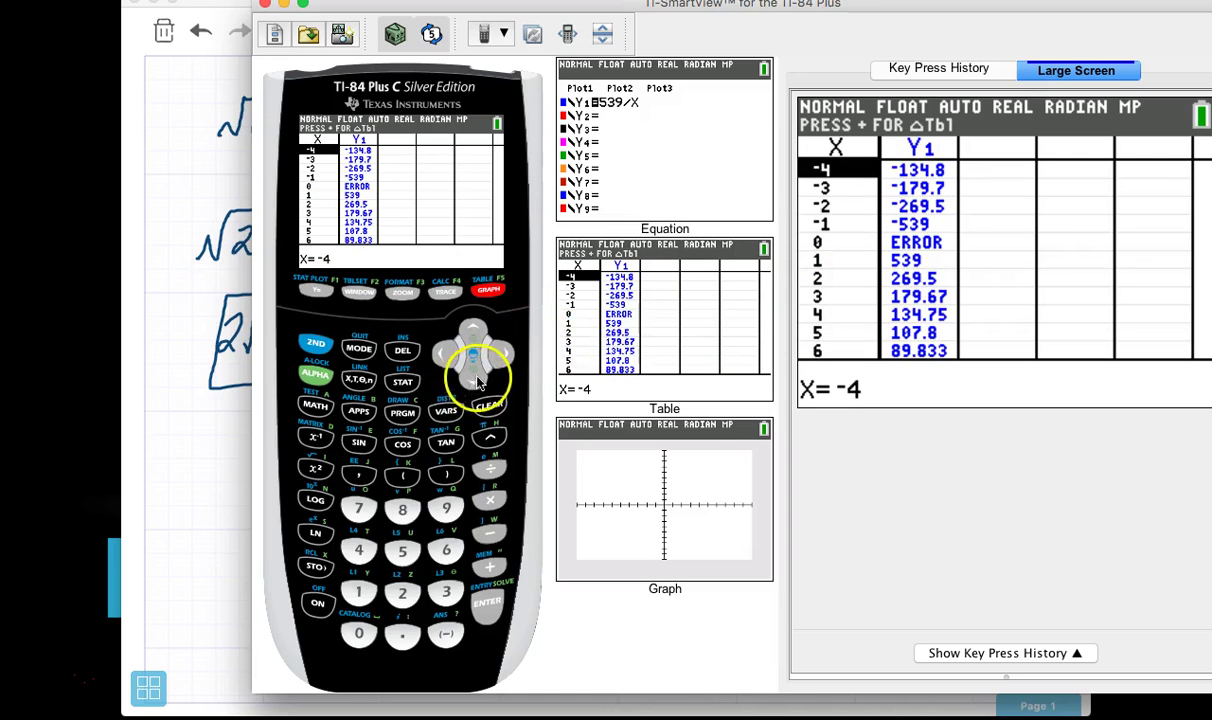
left_click(474, 380)
left_click(474, 380)
left_click(474, 380)
left_click(474, 380)
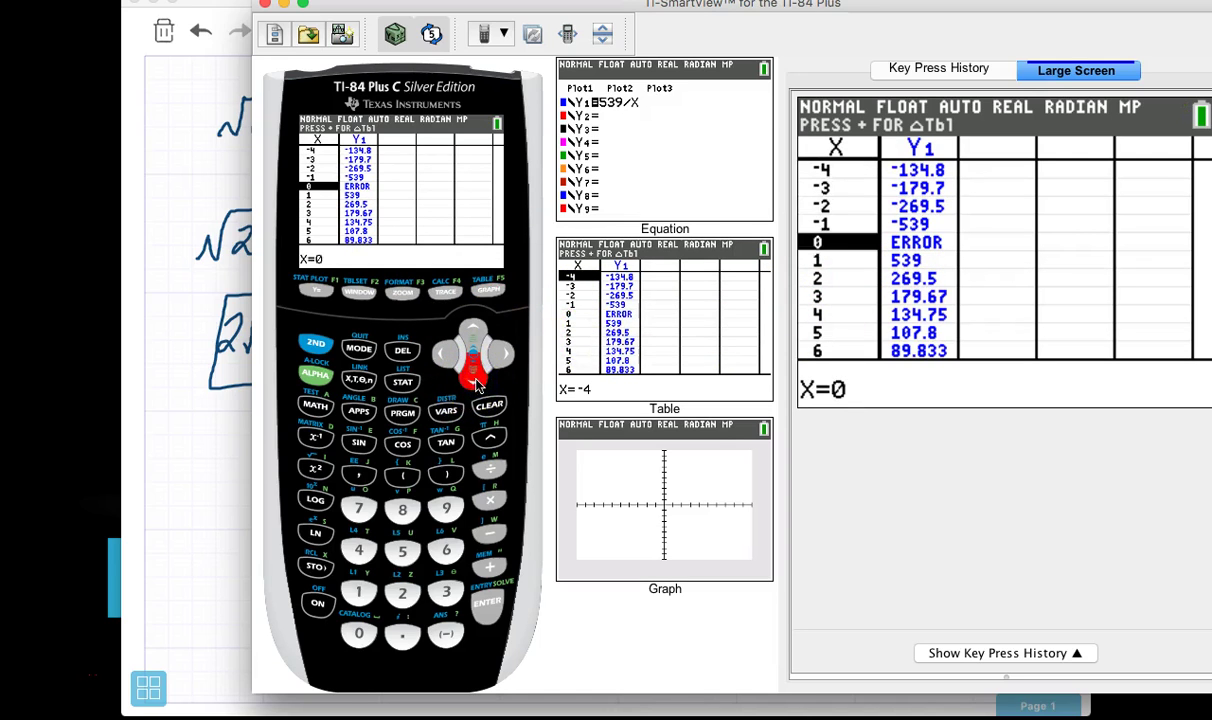
left_click(474, 380)
left_click(474, 380)
left_click(474, 380)
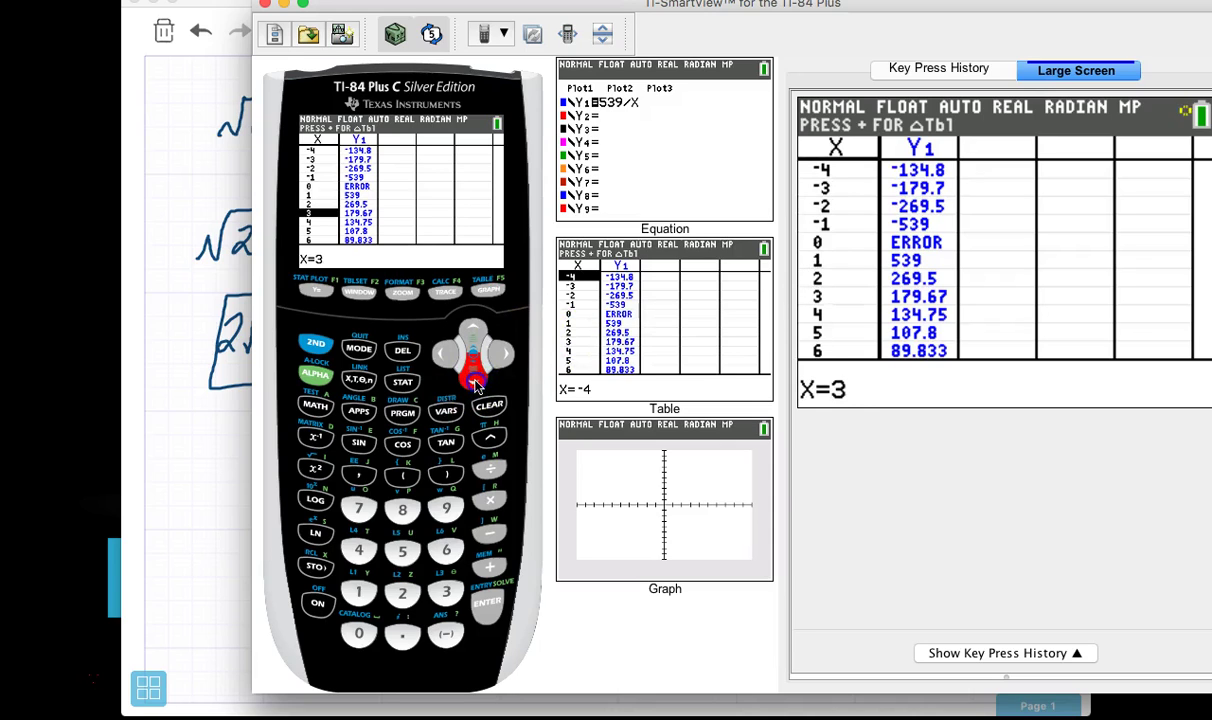
left_click(476, 380)
left_click(476, 380)
left_click(478, 379)
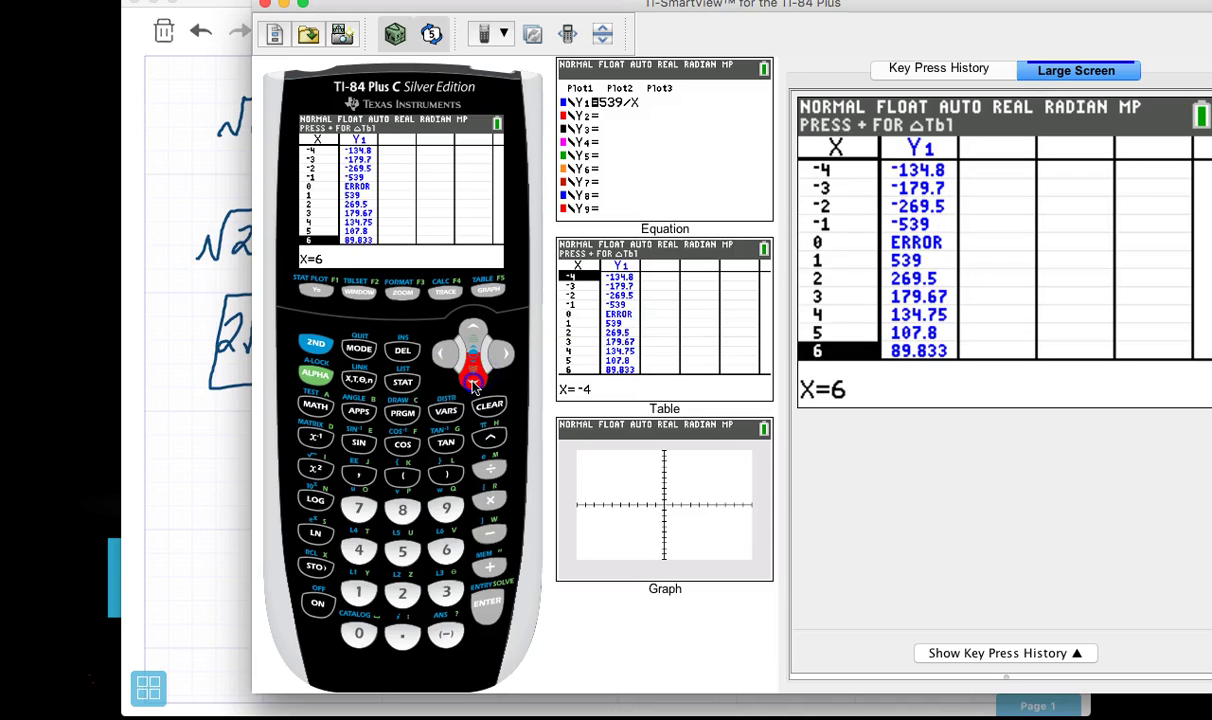
left_click(476, 382)
left_click(474, 380)
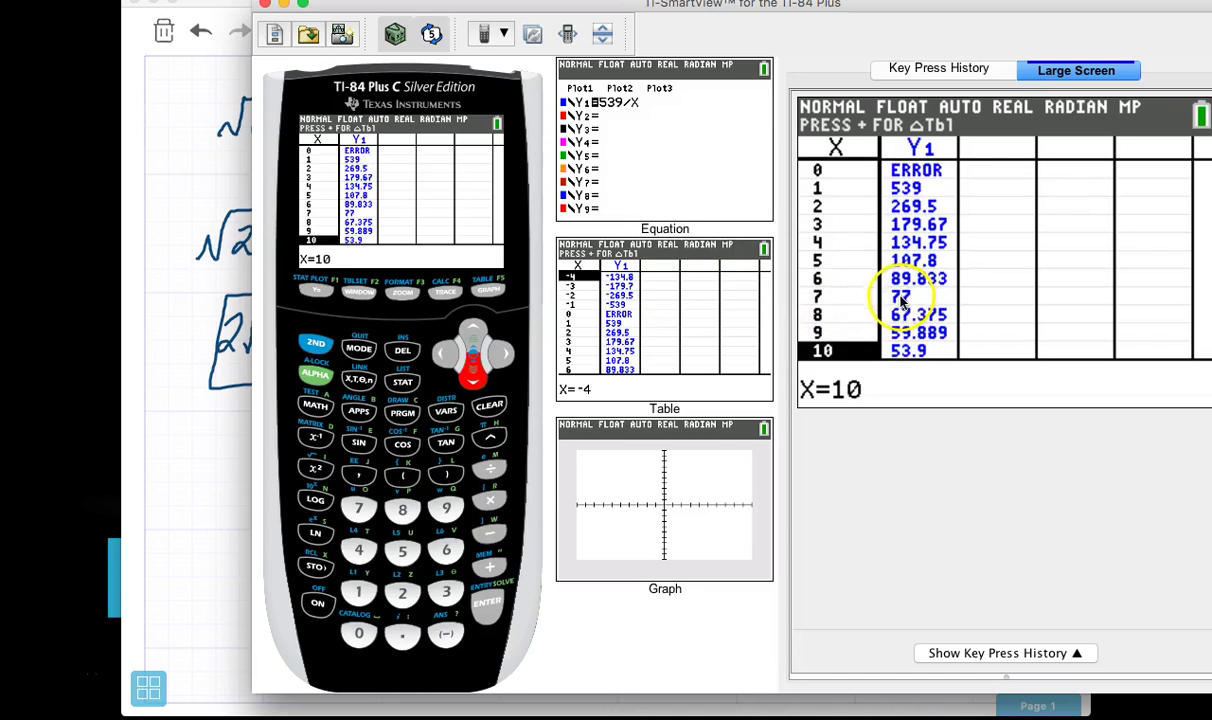
key("Down")
On the whiteboard, write √539 and its factor tree: 539 → 7 and 77, 77 → 11 and 7
left_click(215, 465)
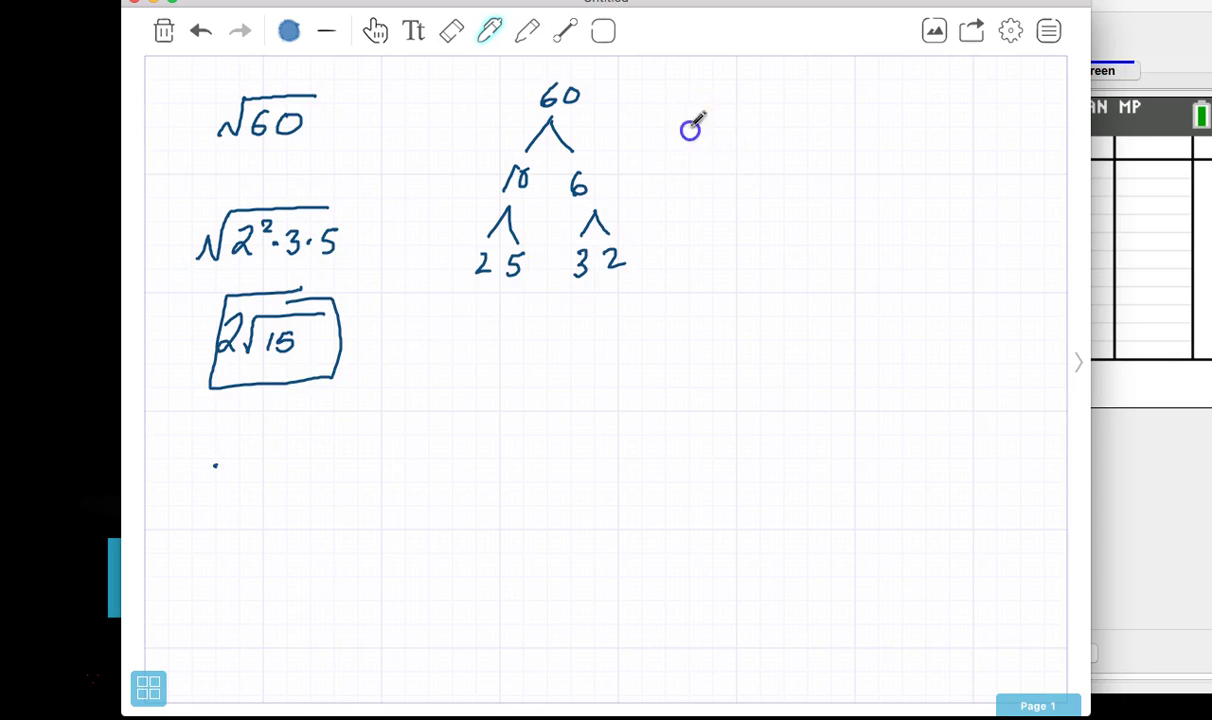
left_click_drag(767, 91, 766, 134)
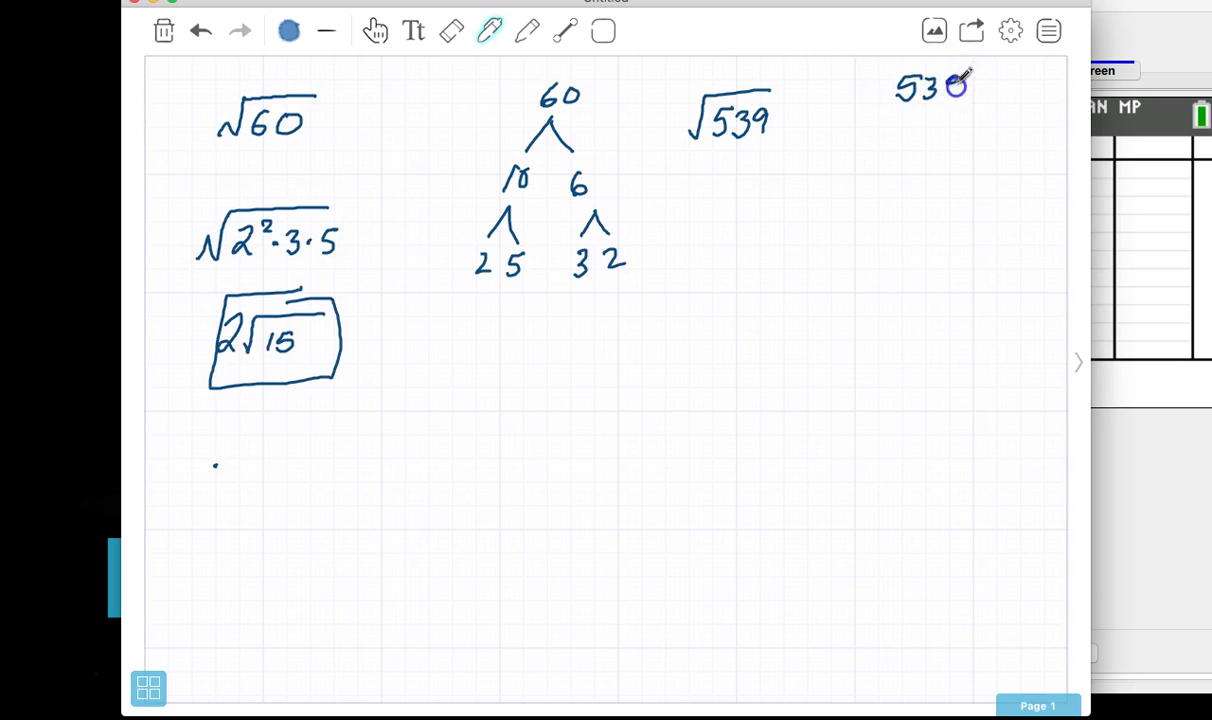
left_click_drag(882, 186, 876, 205)
mouse_move(920, 117)
left_mouse_down()
mouse_move(960, 158)
mouse_move(965, 208)
left_mouse_up()
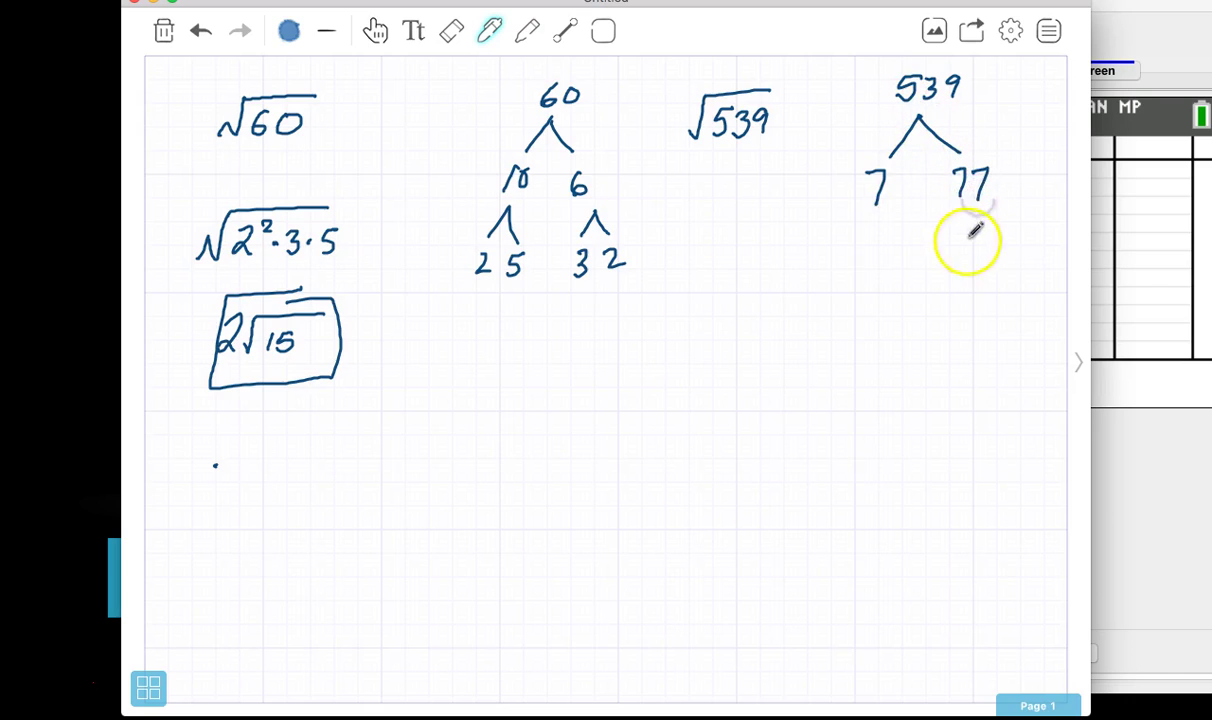
left_click_drag(940, 291, 938, 298)
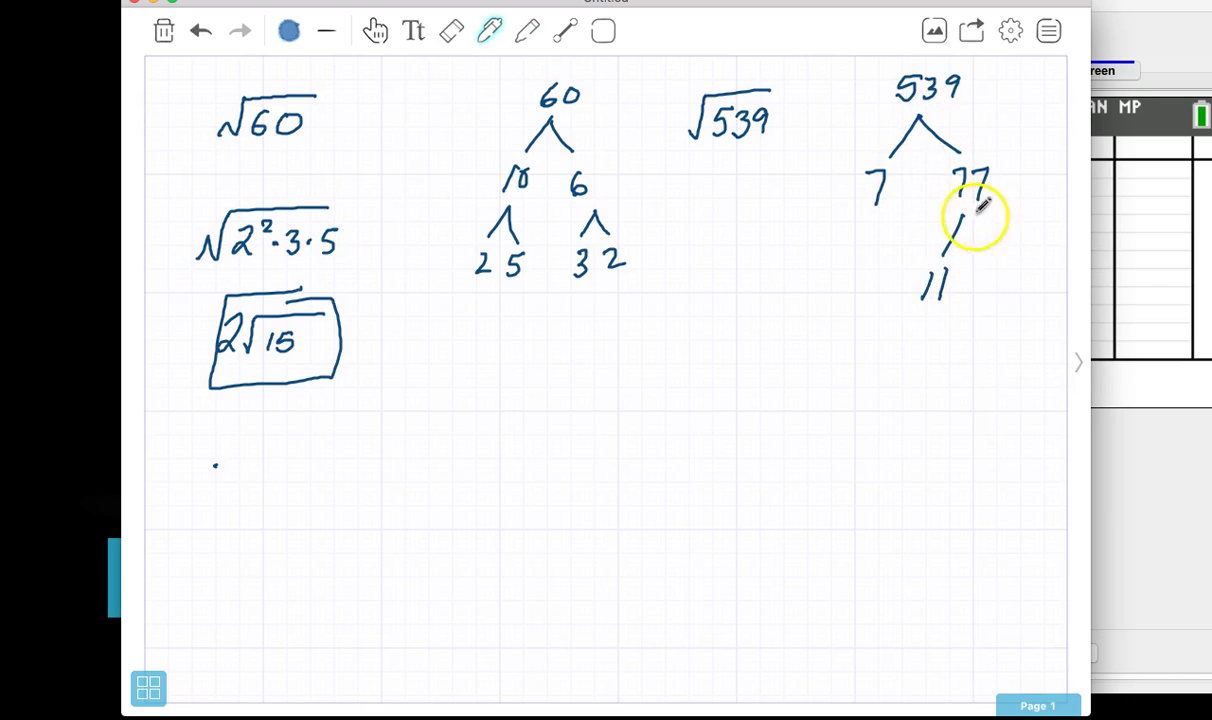
left_click_drag(974, 217, 998, 245)
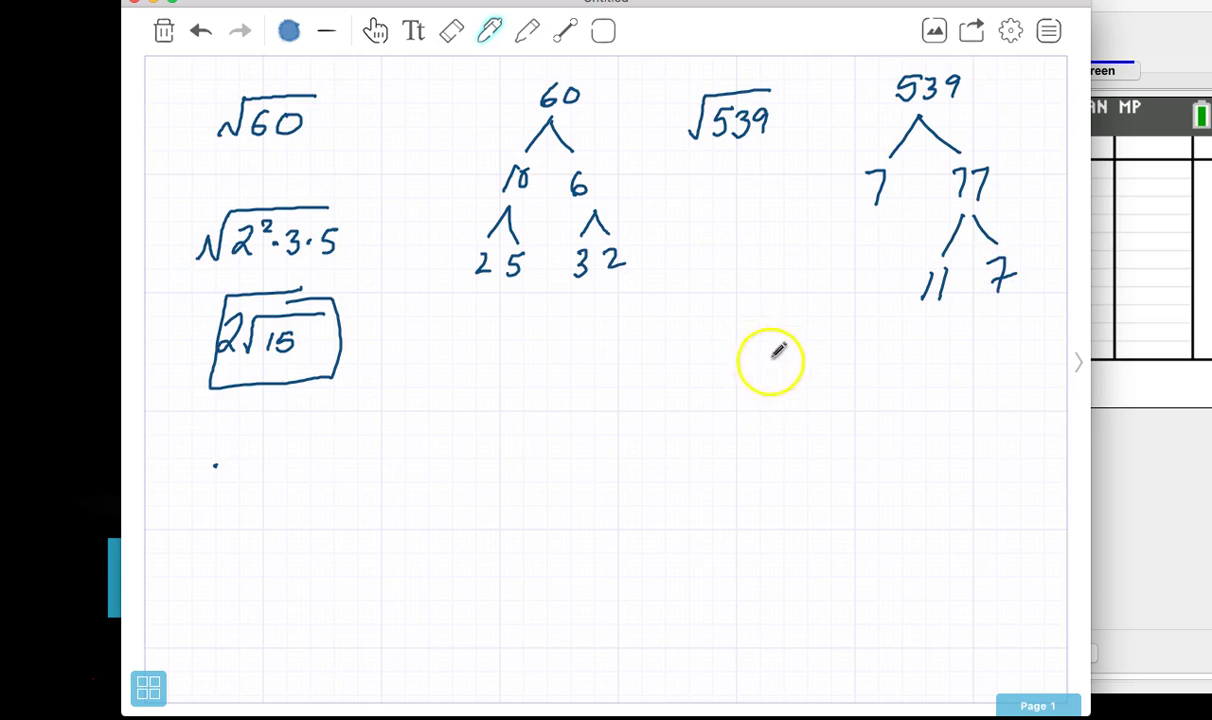
Write √(7²·11) and the simplified result 7√11 below the tree
left_click_drag(781, 343, 868, 322)
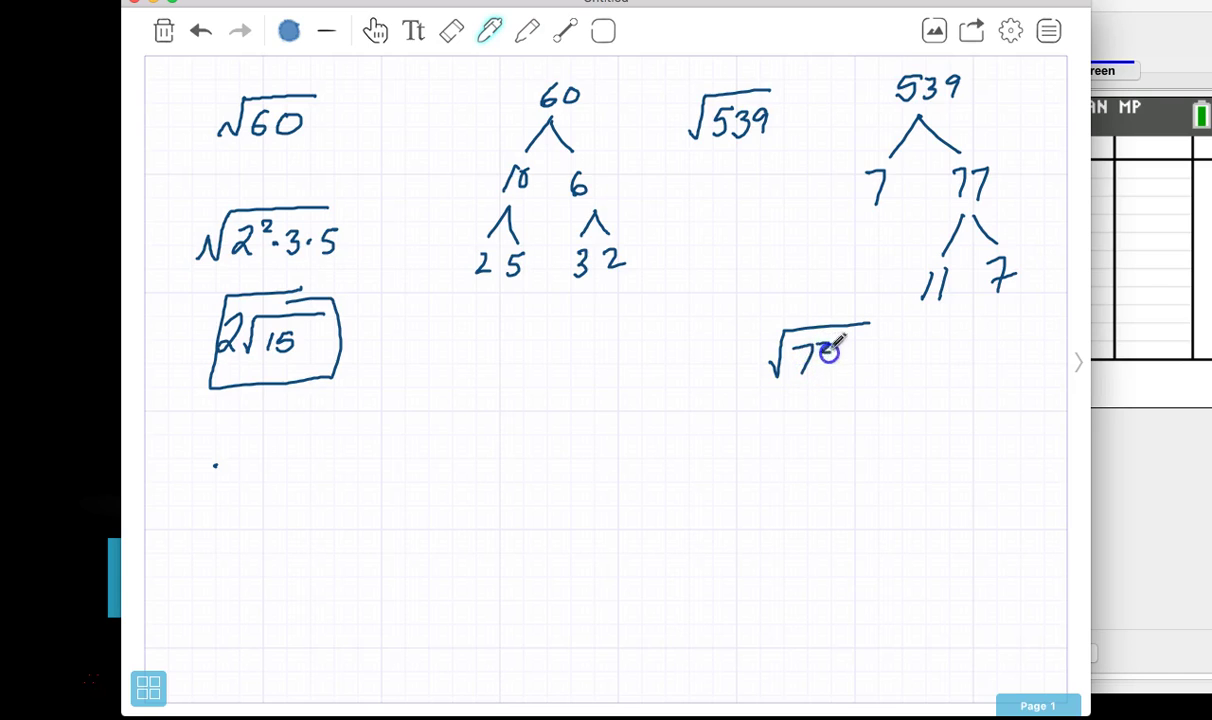
left_click_drag(845, 415, 853, 455)
left_click_drag(912, 428, 906, 455)
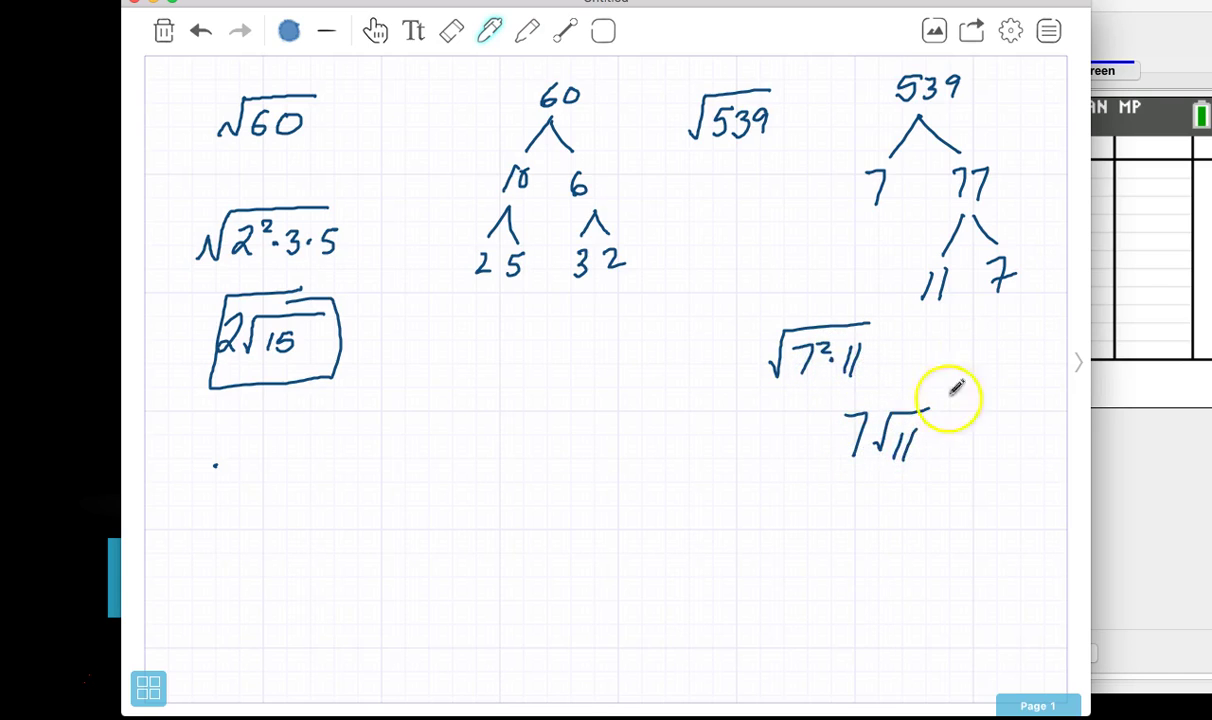
left_click(1152, 28)
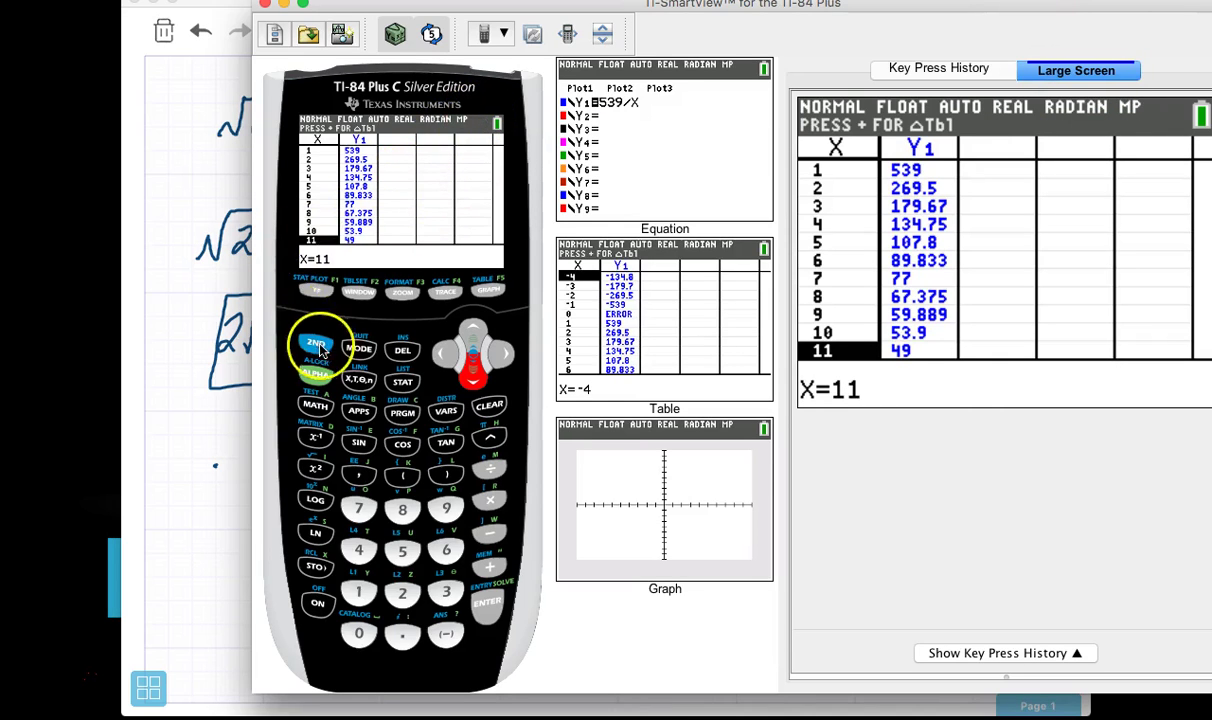
left_click(318, 288)
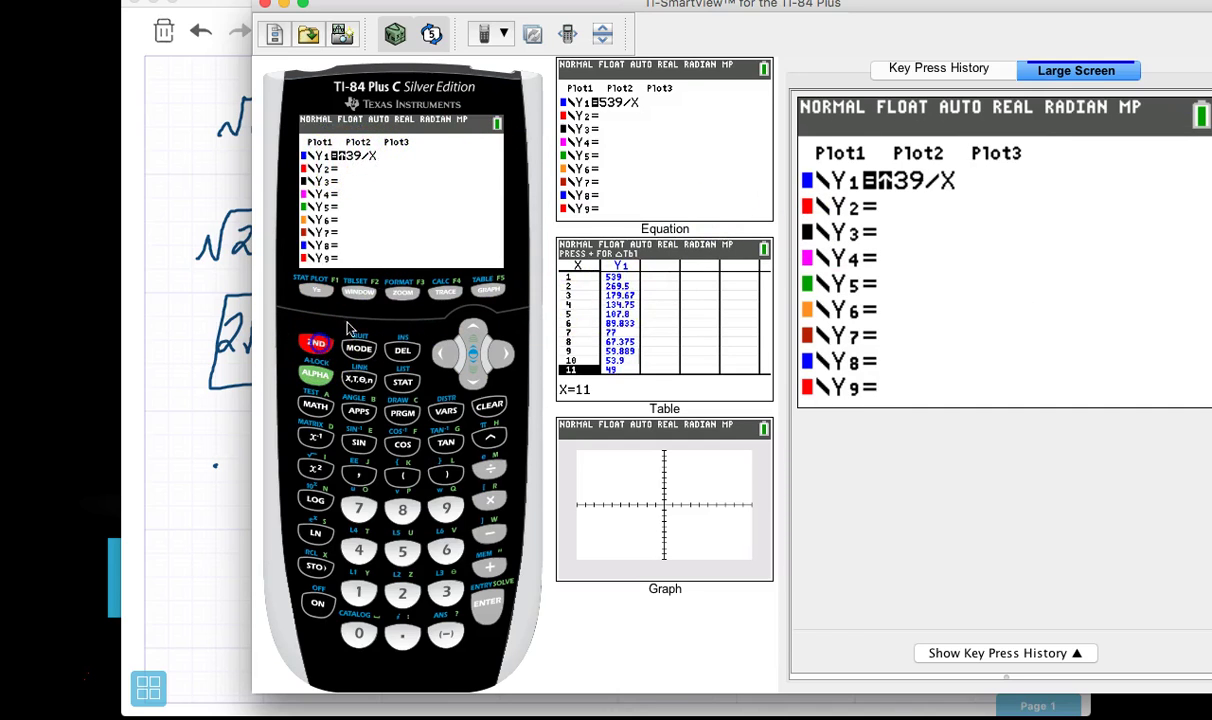
left_click(316, 342)
left_click(487, 289)
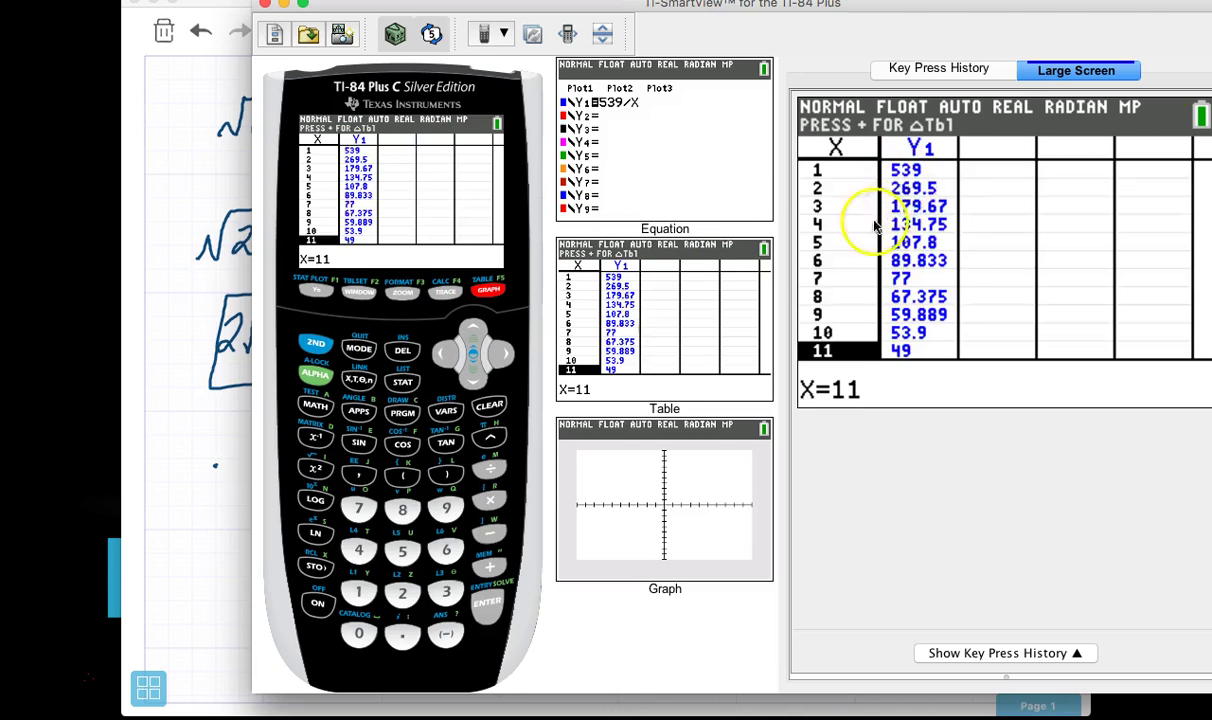